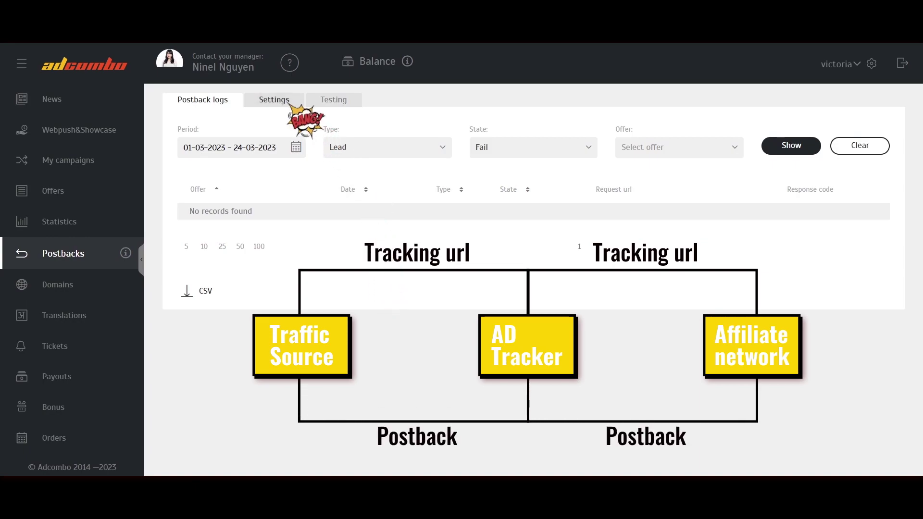
# - Go from the postback logs to the Settings tab of AdCombo's Postbacks section
pyautogui.click(287, 102)
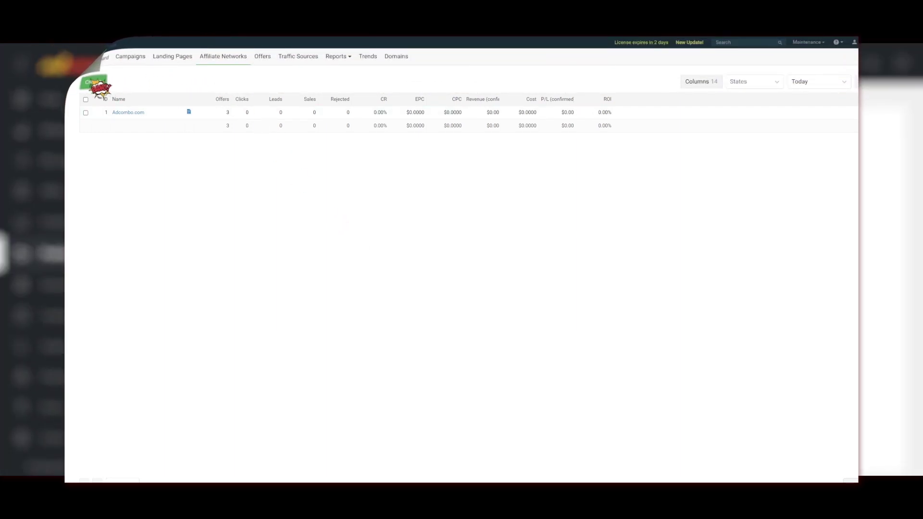
# - Create a Keitaro affiliate network from the Adcombo.com template, copying its generated postback URL
pyautogui.click(92, 82)
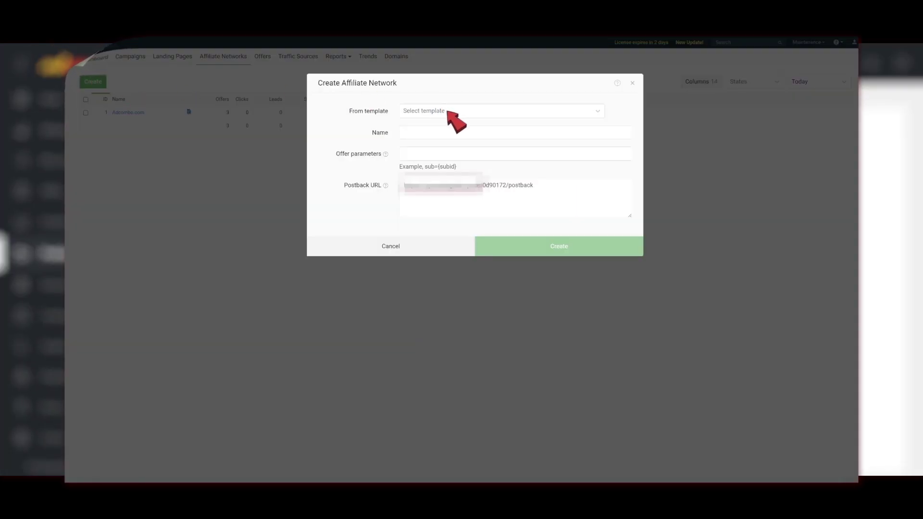
pyautogui.click(447, 111)
pyautogui.write('adcom')
pyautogui.click(451, 129)
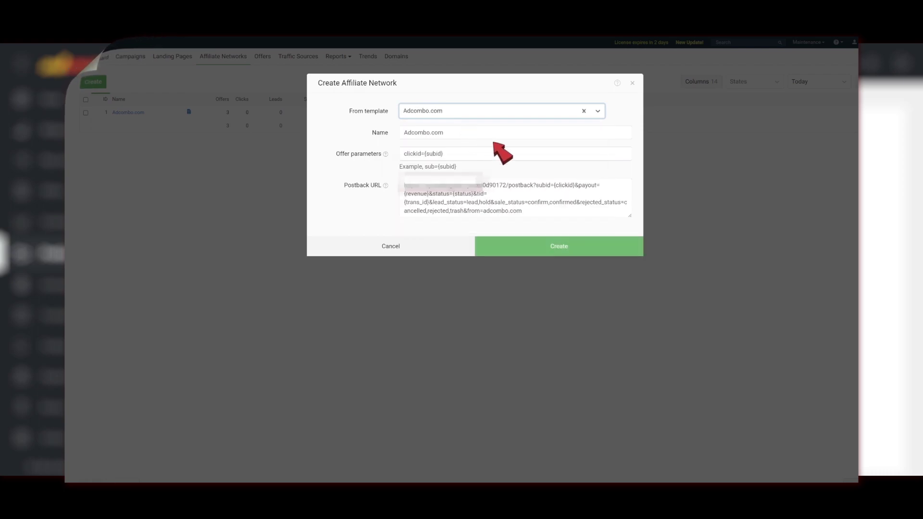
pyautogui.tripleClick(545, 198)
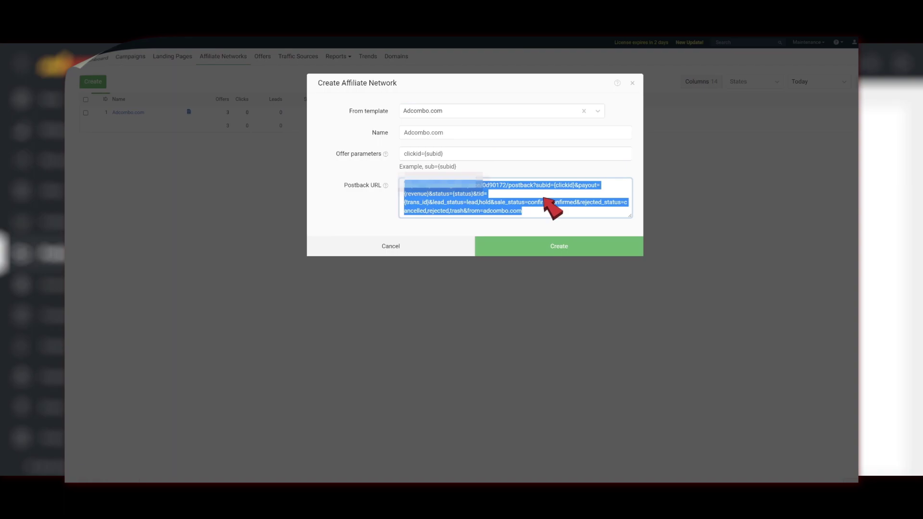
pyautogui.click(562, 249)
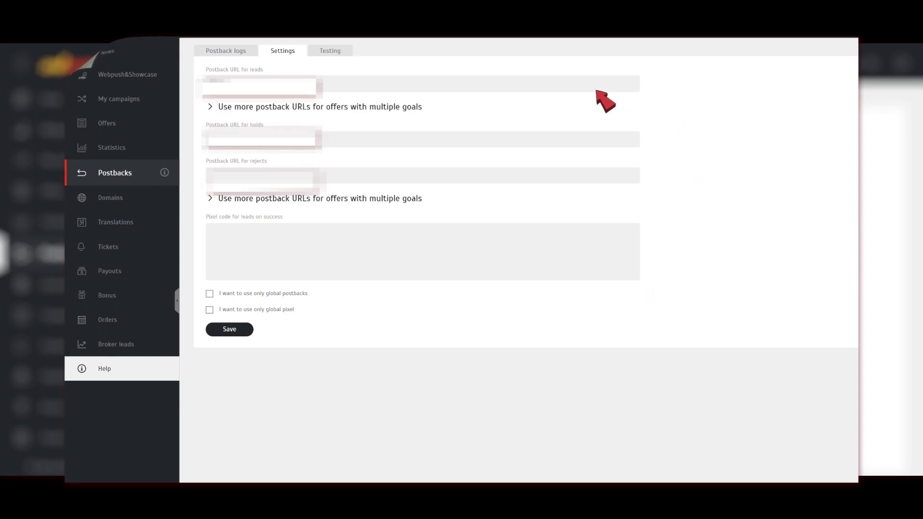
# - Paste the Keitaro postback URL into the leads, holds and rejects fields and enable 'I want to use only global postbacks'
pyautogui.click(518, 86)
pyautogui.hotkey('ctrl', 'v')
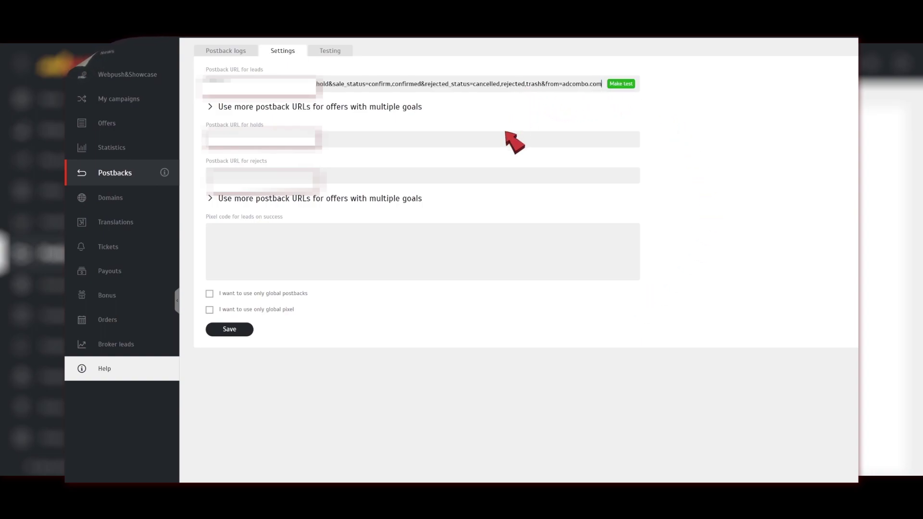
pyautogui.click(505, 137)
pyautogui.hotkey('ctrl', 'v')
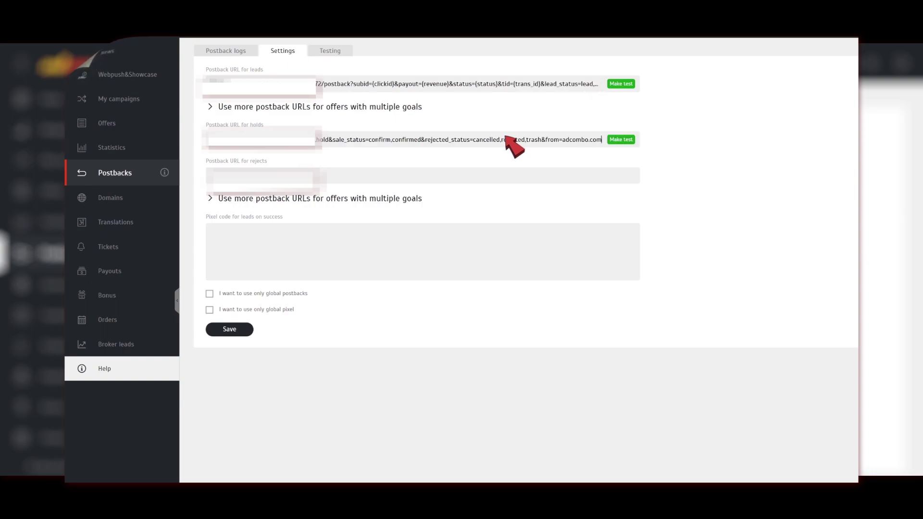
pyautogui.click(491, 175)
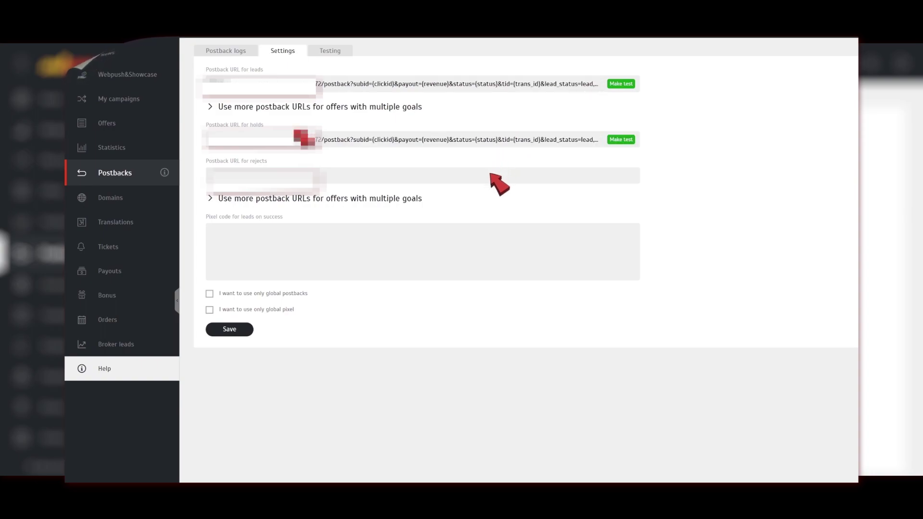
pyautogui.hotkey('ctrl', 'v')
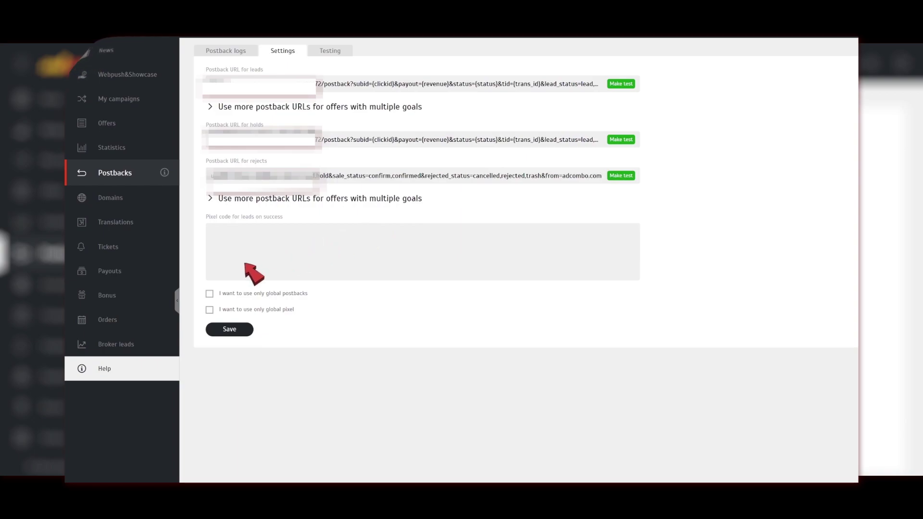
pyautogui.click(210, 293)
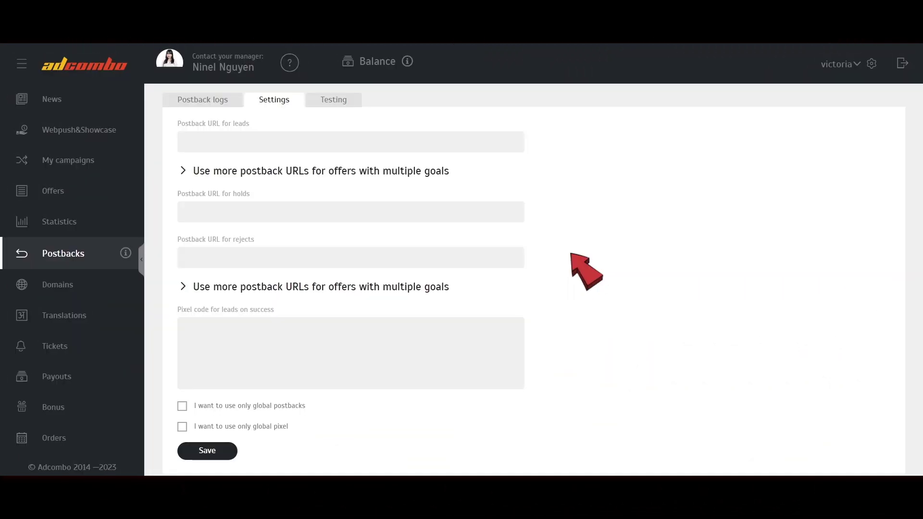
# - Filter the Offers list to Regular access and open the !Leveren - MX offer
pyautogui.click(87, 192)
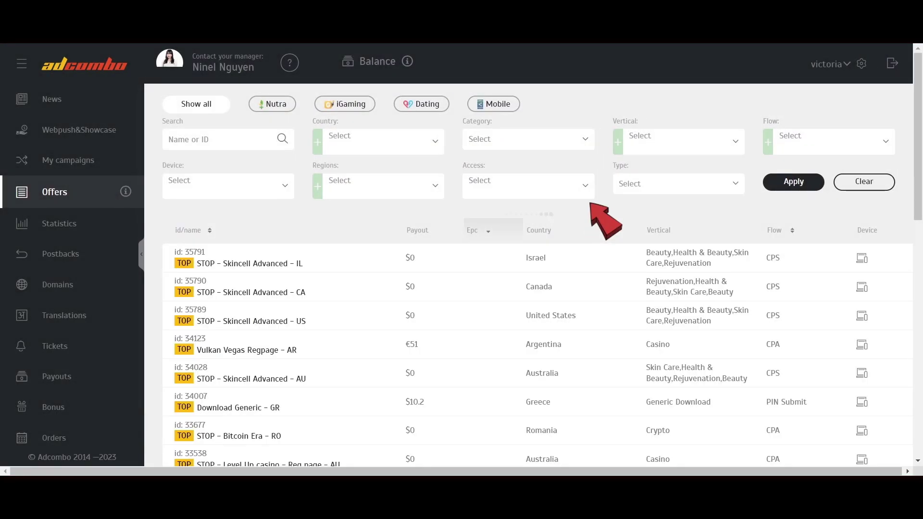
pyautogui.click(589, 239)
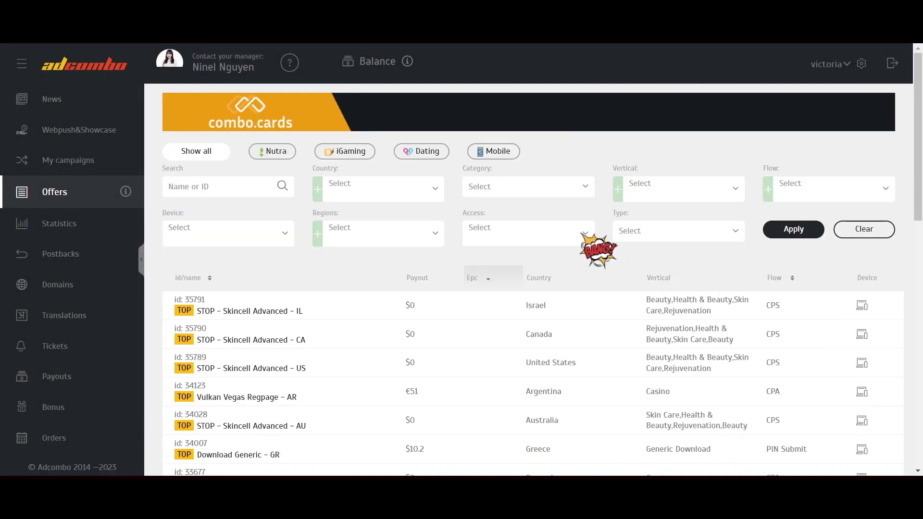
pyautogui.click(588, 254)
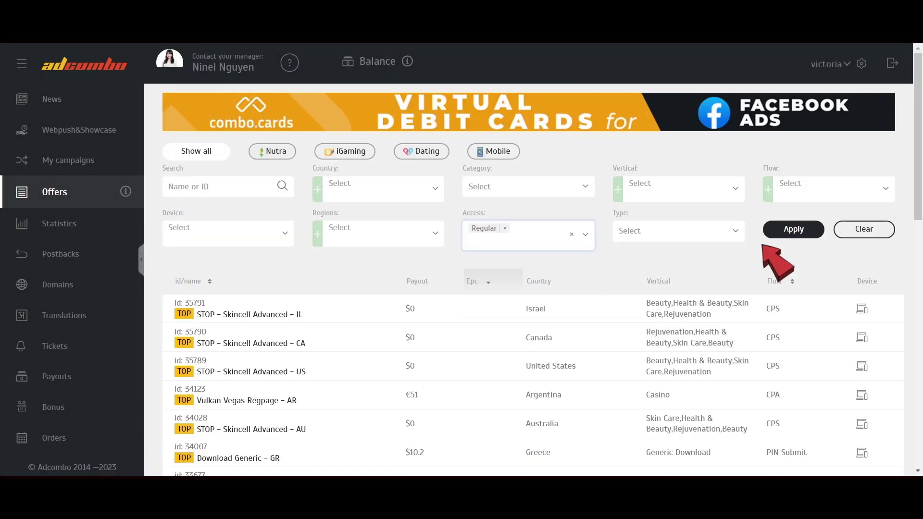
pyautogui.click(794, 233)
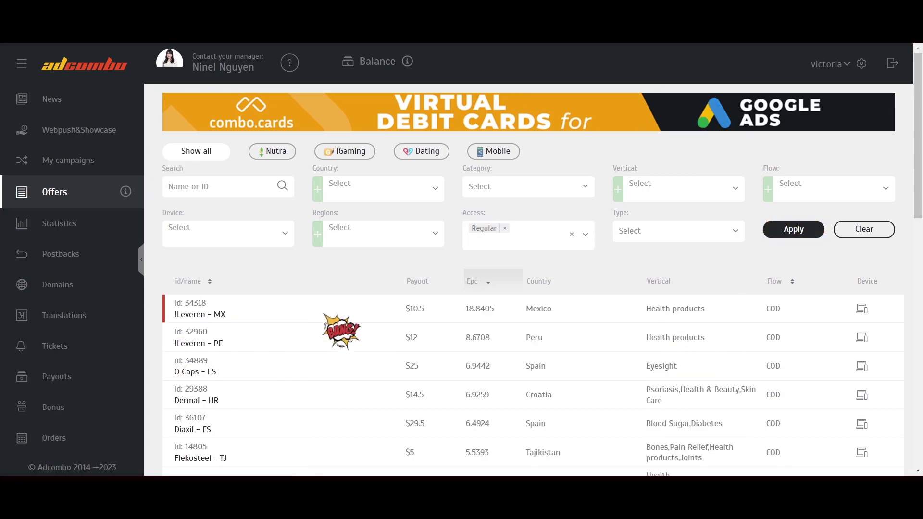
pyautogui.click(316, 310)
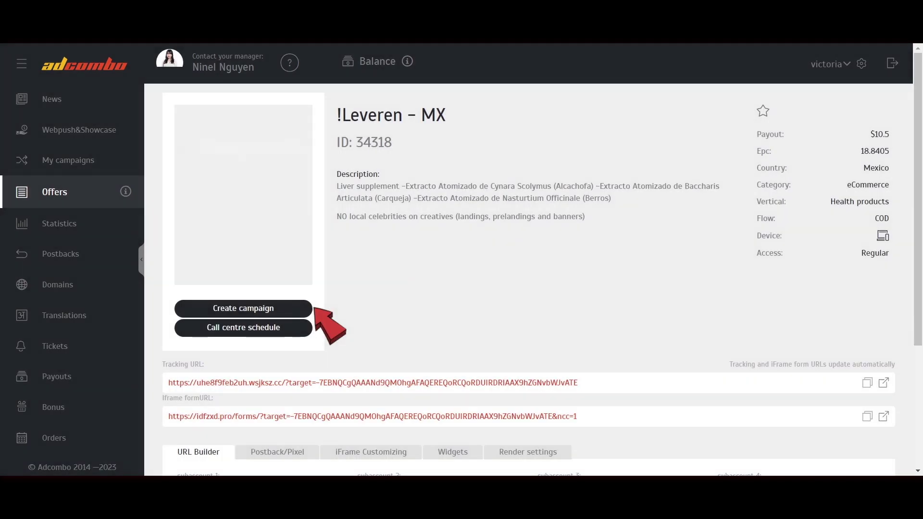
pyautogui.scroll(-4, 313, 308)
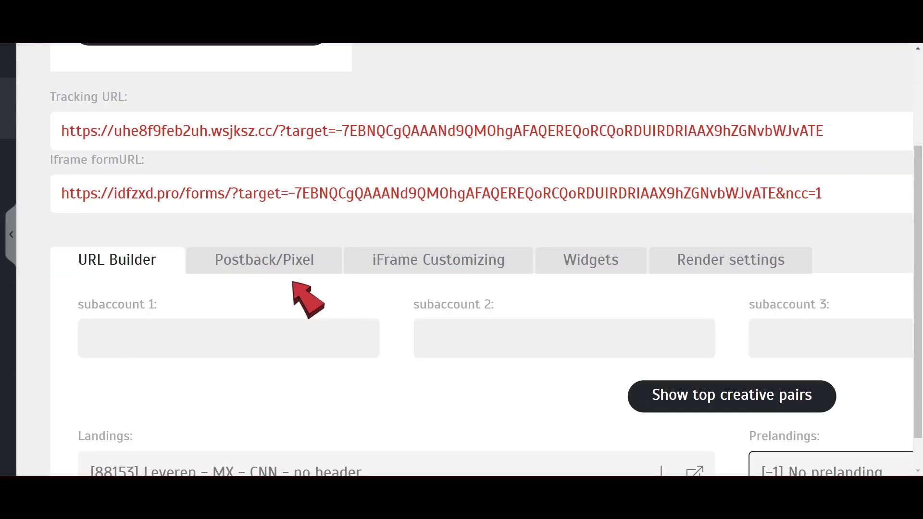
# - On the offer's Postback/Pixel tab, toggle global postback and pixel URLs off, then back on
pyautogui.click(291, 278)
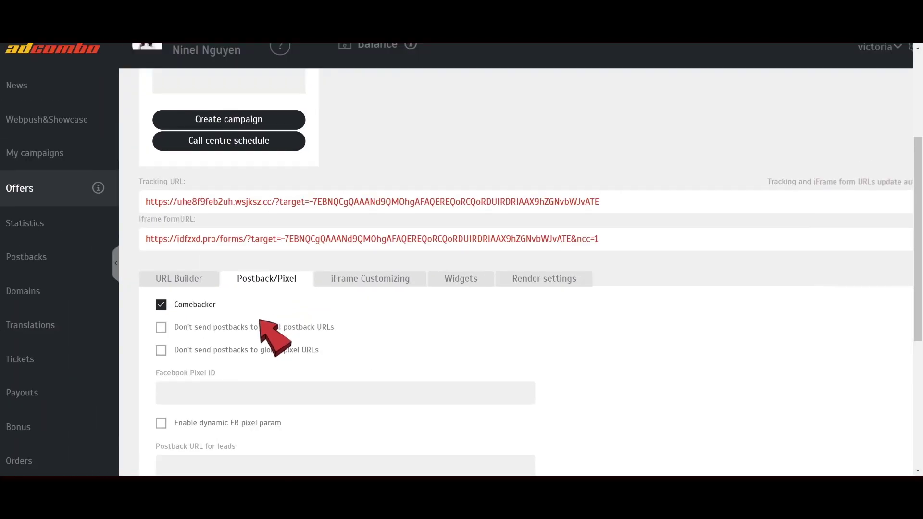
pyautogui.moveTo(207, 386)
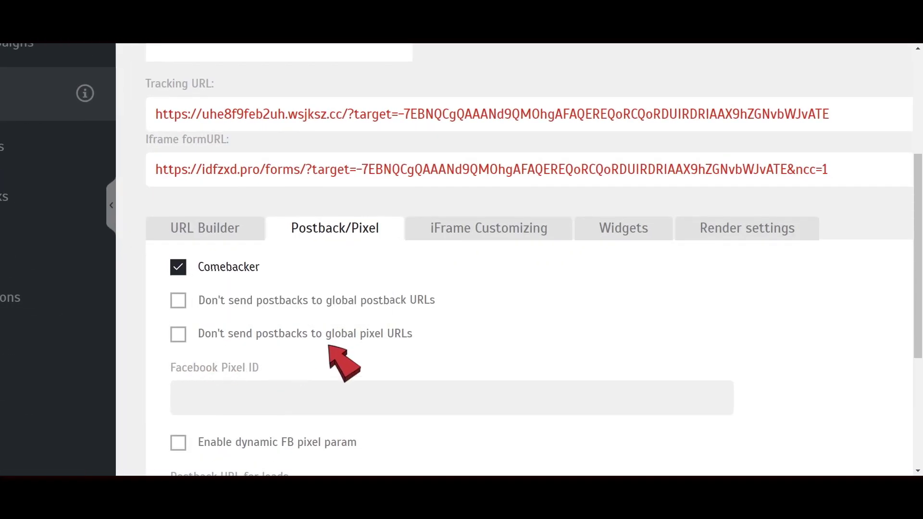
pyautogui.click(178, 301)
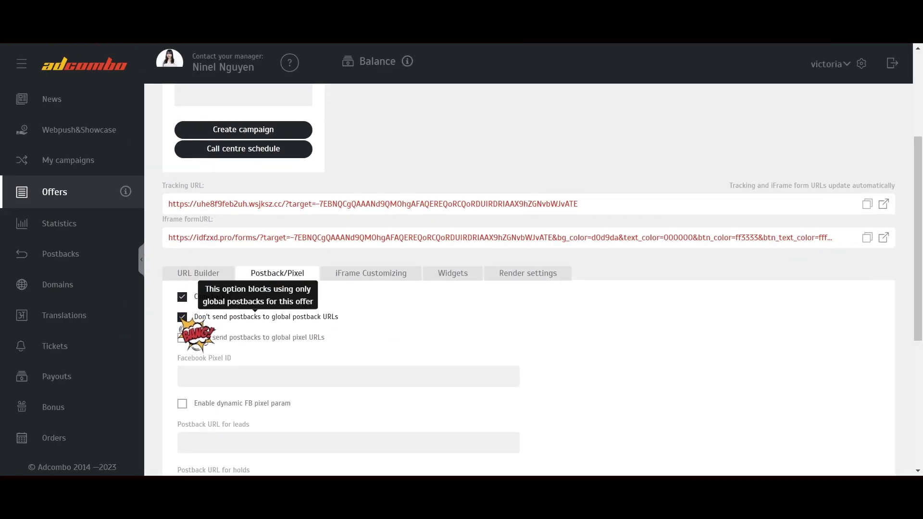
pyautogui.click(182, 317)
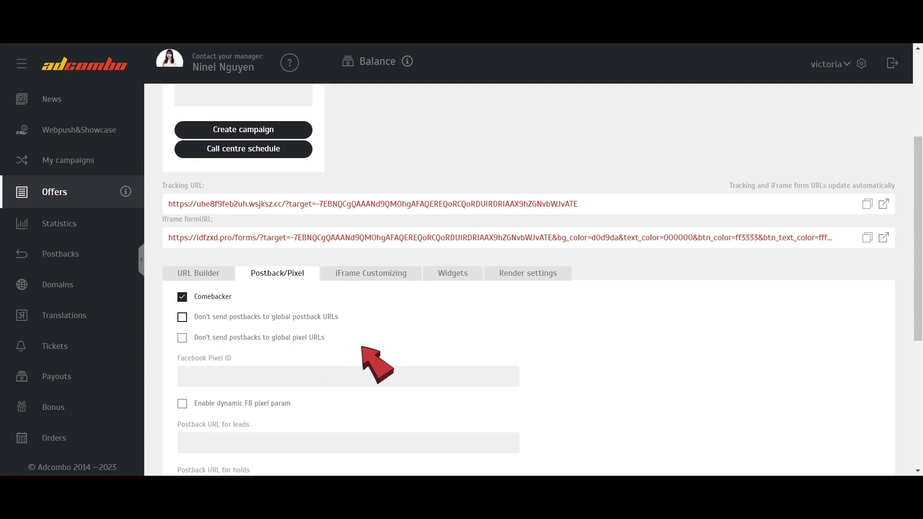
pyautogui.click(182, 338)
pyautogui.click(182, 338)
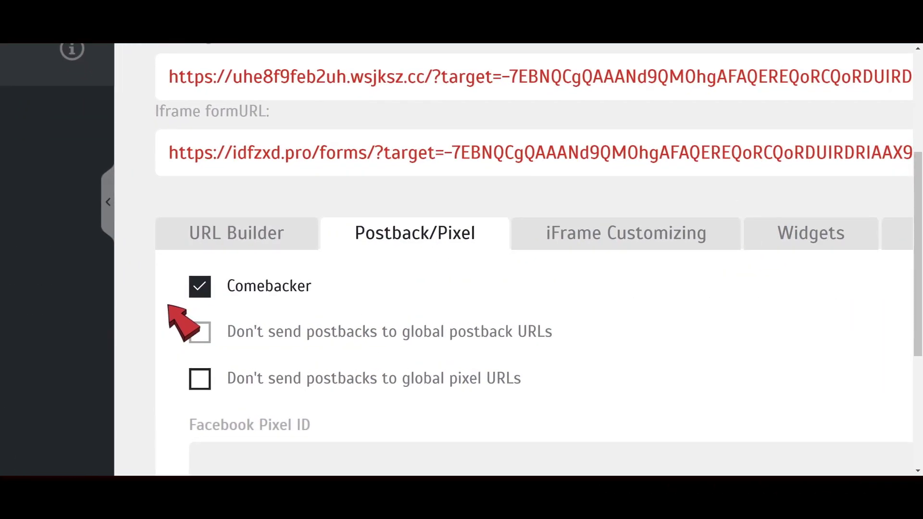
pyautogui.click(183, 311)
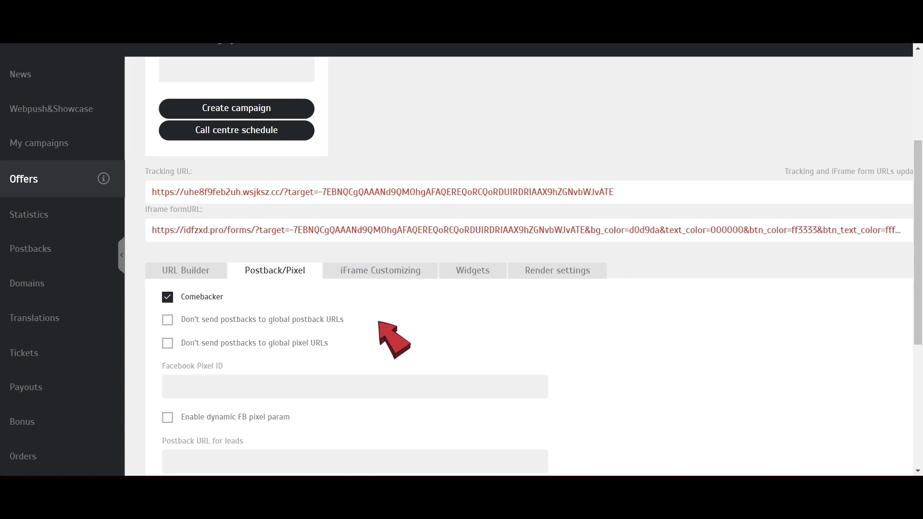
# - Enter 'le' in the offer's leads postback field and start a test of it
pyautogui.scroll(-3, 378, 323)
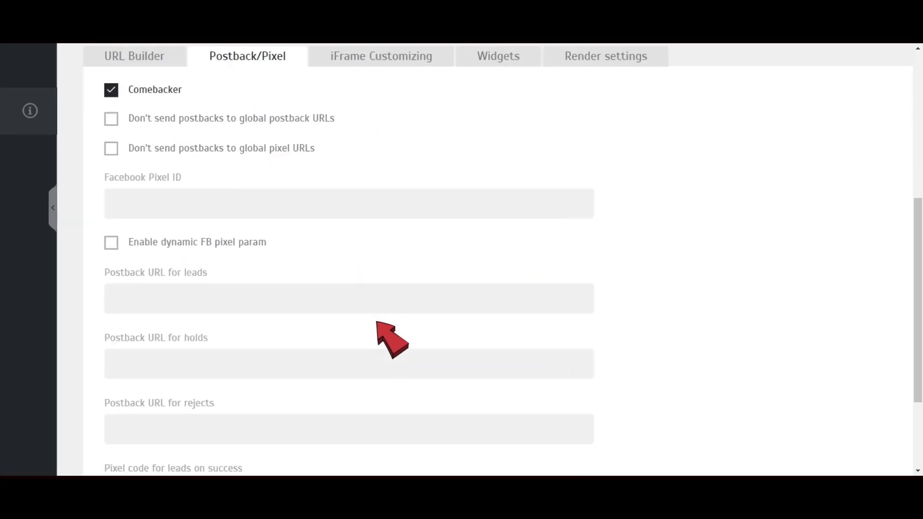
pyautogui.click(365, 298)
pyautogui.write('lead')
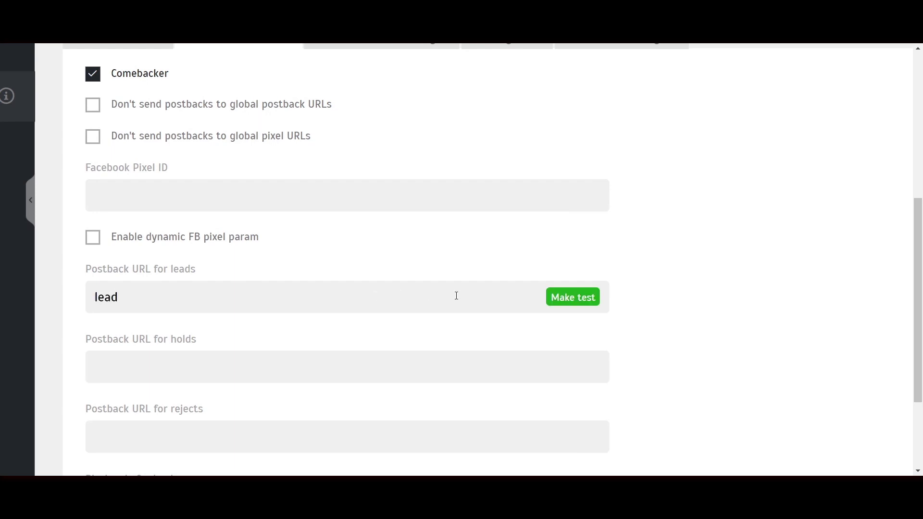
pyautogui.click(577, 301)
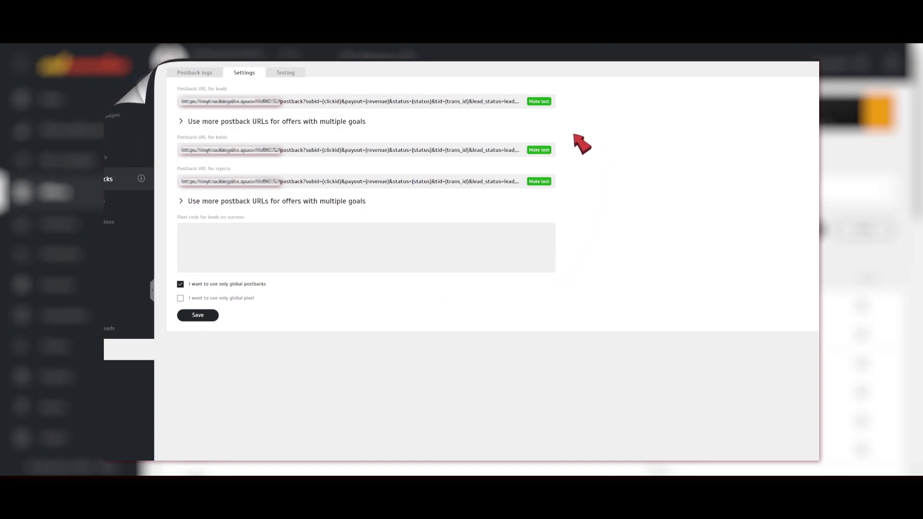
# - Test the leads postback URL, check the subid, tid and payout macros, send it and close the Success result
pyautogui.click(544, 102)
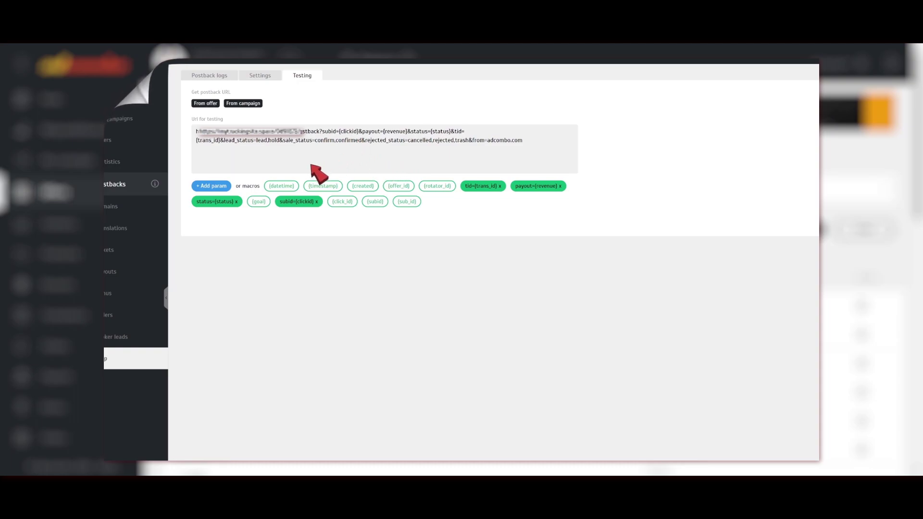
pyautogui.click(302, 203)
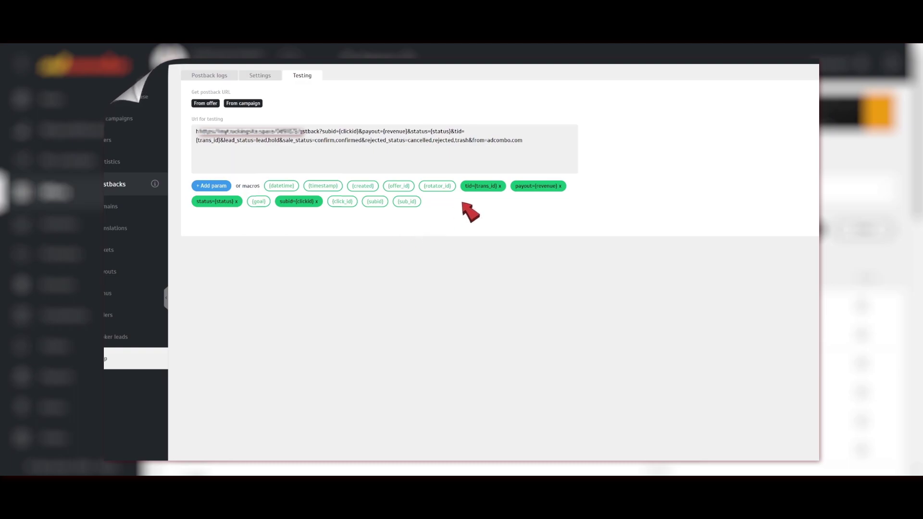
pyautogui.click(493, 193)
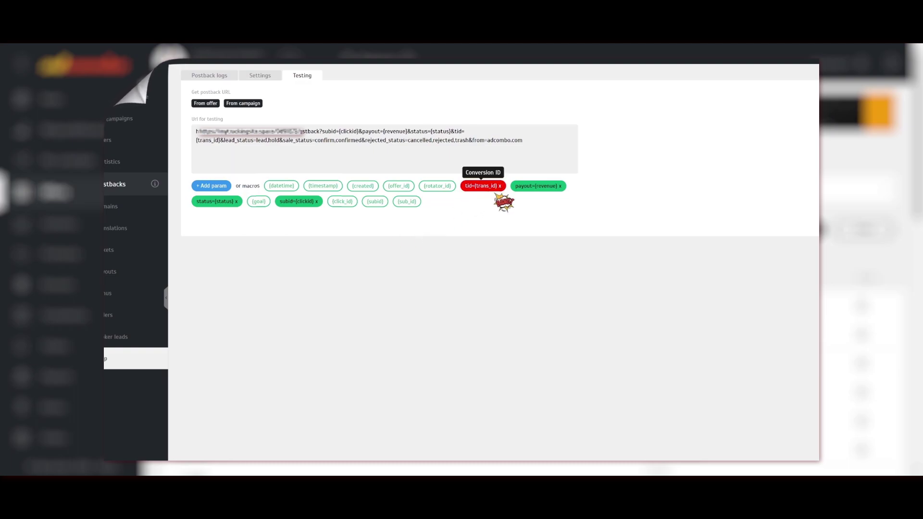
pyautogui.click(552, 191)
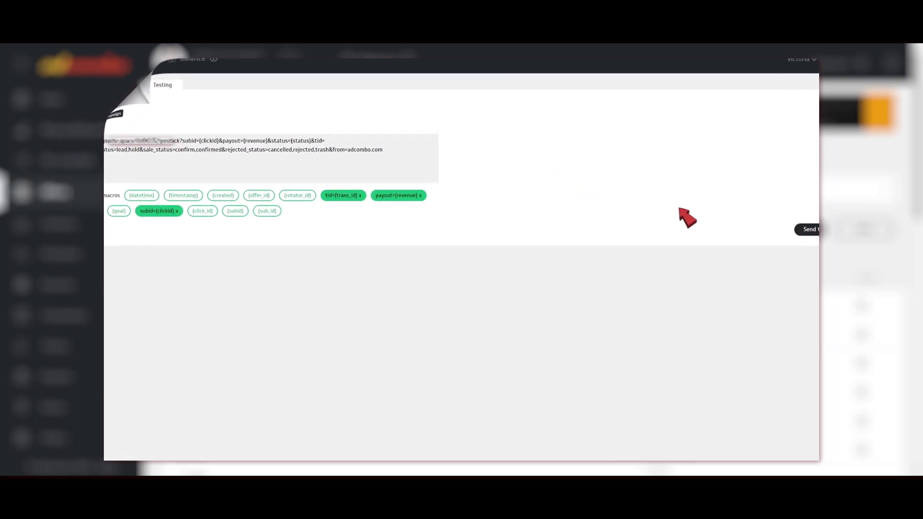
pyautogui.click(800, 216)
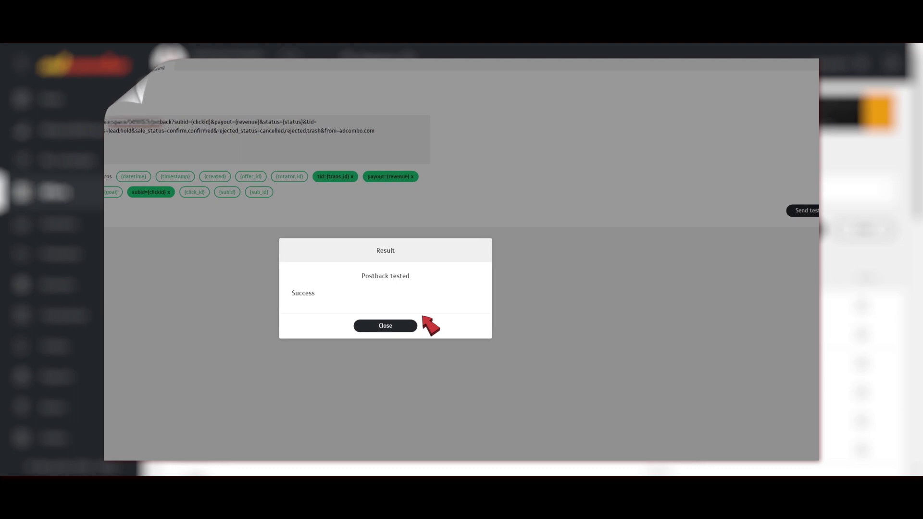
pyautogui.click(420, 327)
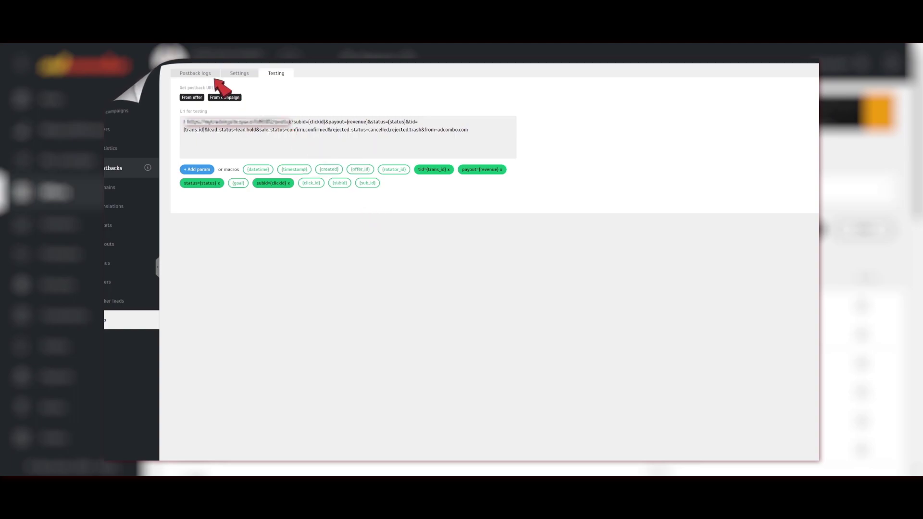
# - Show the Postback logs filtered to Type Testing and State Success
pyautogui.click(208, 75)
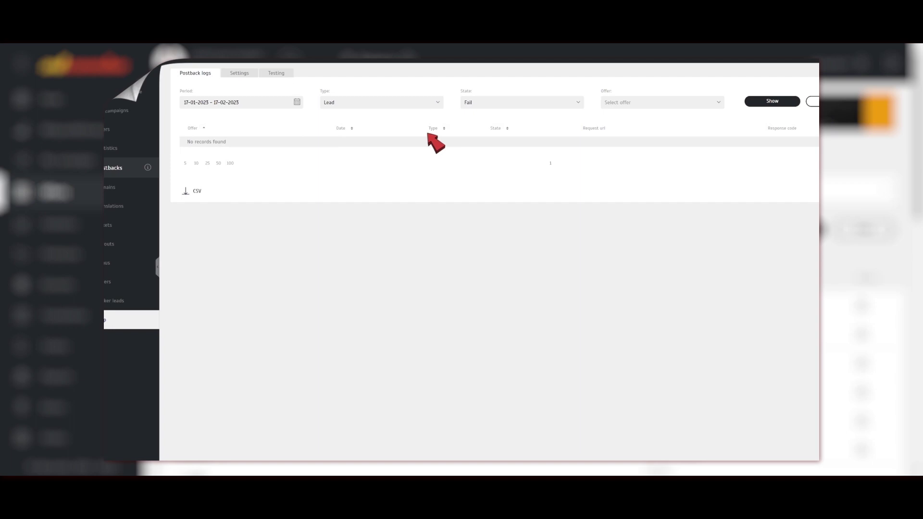
pyautogui.click(433, 102)
pyautogui.scroll(-2, 403, 159)
pyautogui.click(353, 193)
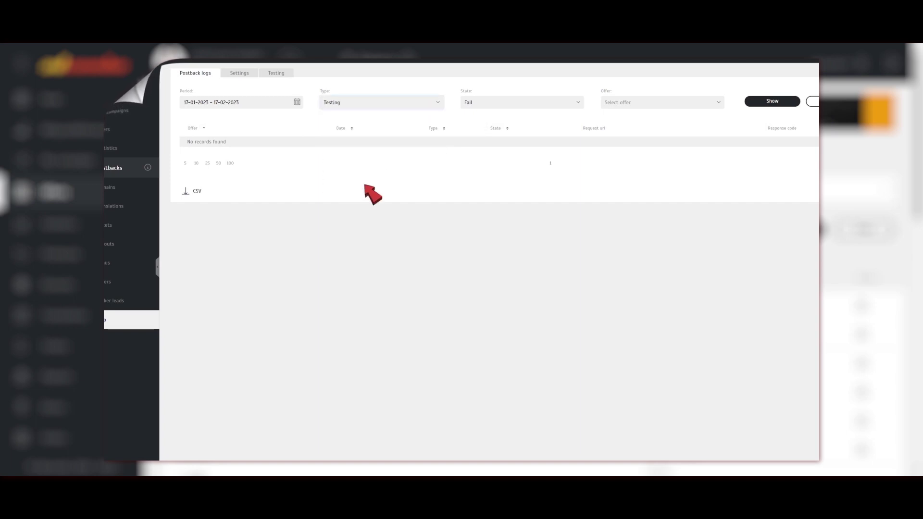
pyautogui.click(493, 105)
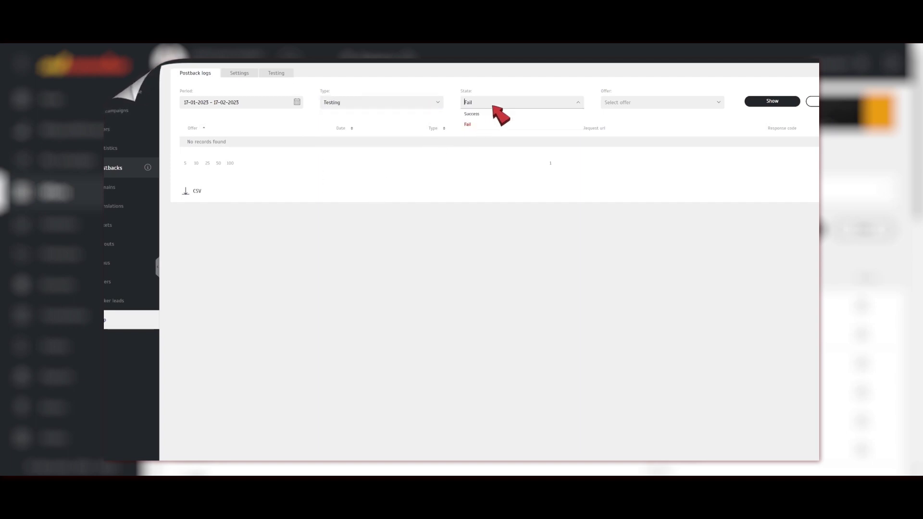
pyautogui.click(483, 116)
pyautogui.click(764, 103)
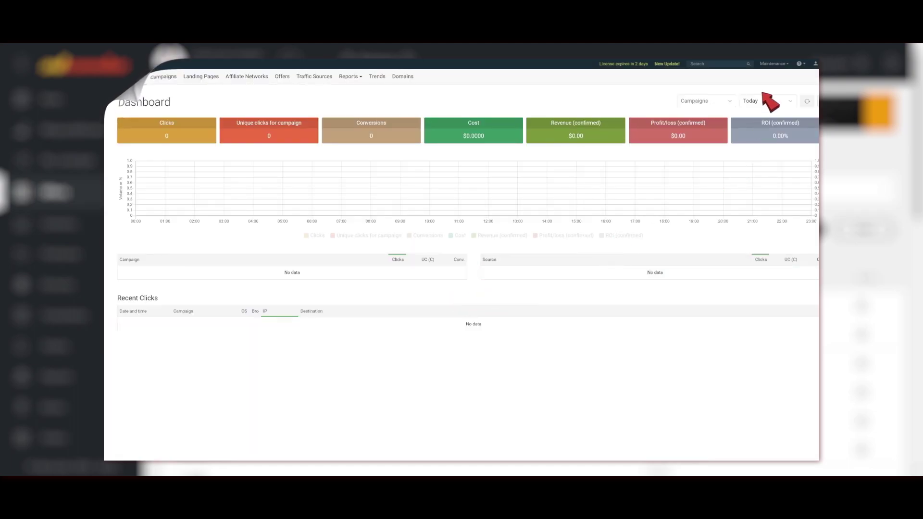
# - View the Received Postbacks tab under Keitaro's Maintenance > Logs
pyautogui.click(774, 64)
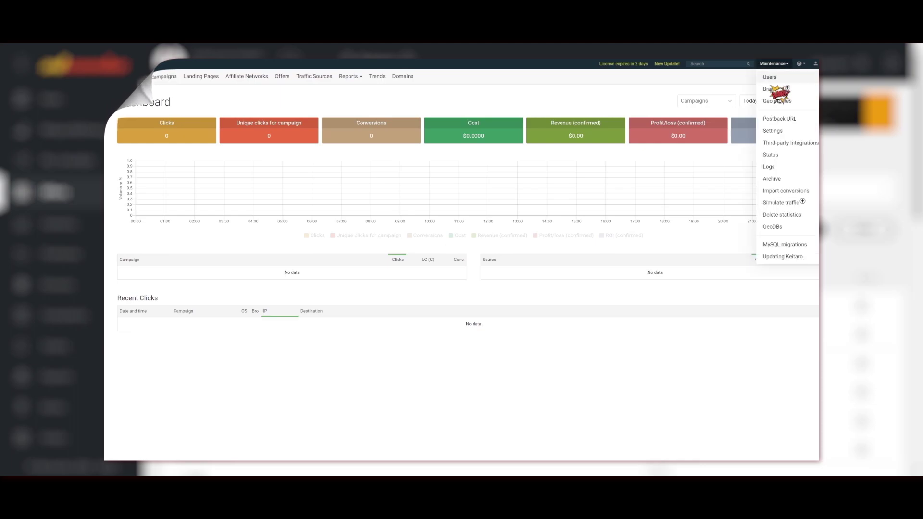
pyautogui.click(772, 166)
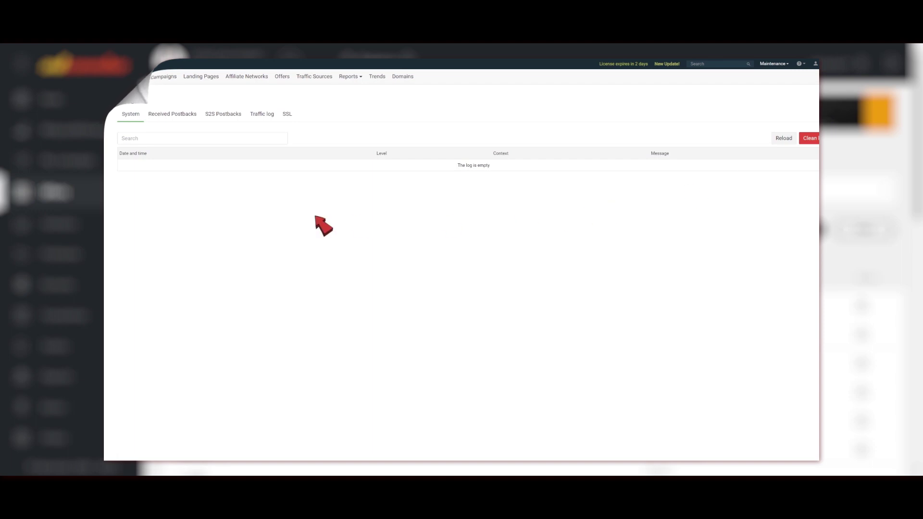
pyautogui.click(183, 117)
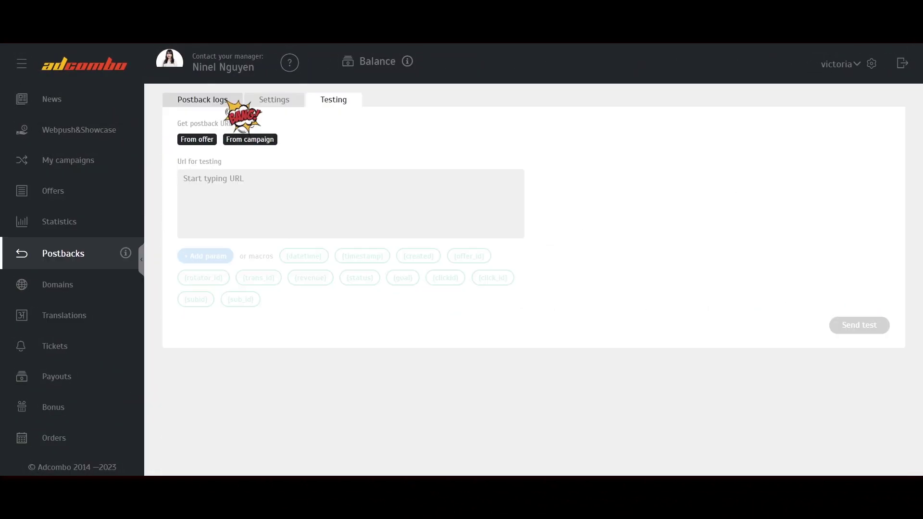
# - Return to the Postback logs tab in AdCombo's Postbacks section
pyautogui.click(203, 100)
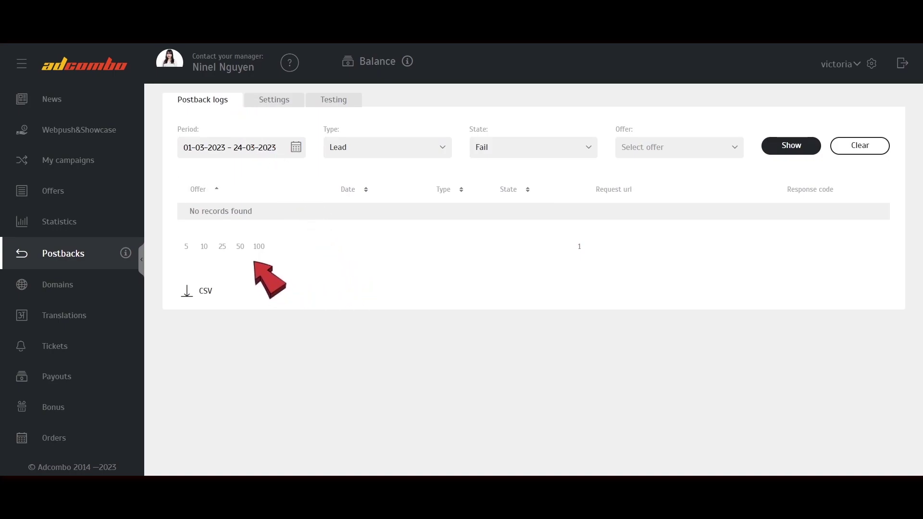
# - Check the Postback / Pixel tab of My first super campaign, then go back to Offers
pyautogui.click(104, 164)
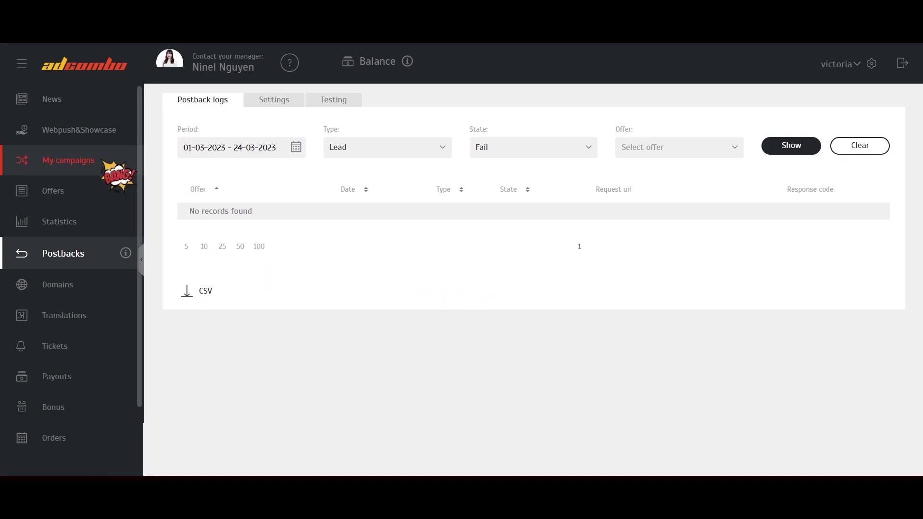
pyautogui.click(861, 230)
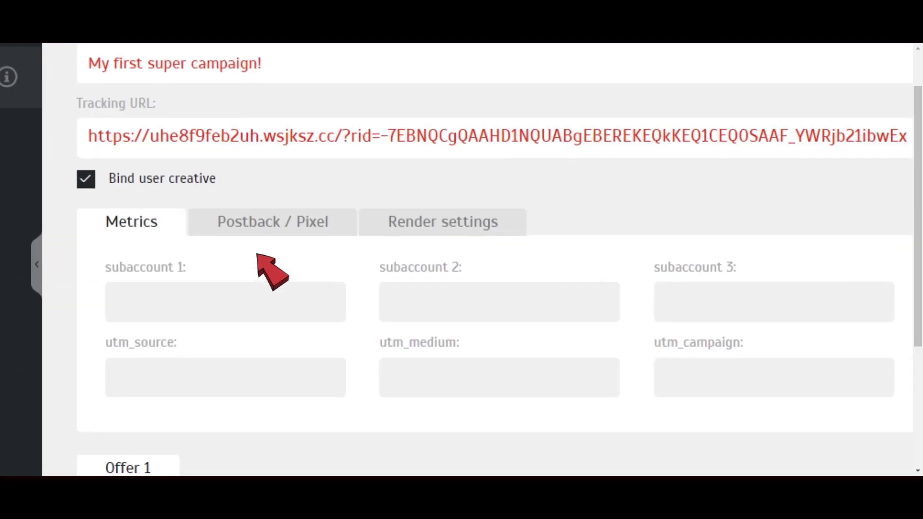
pyautogui.click(265, 243)
pyautogui.scroll(-2, 270, 248)
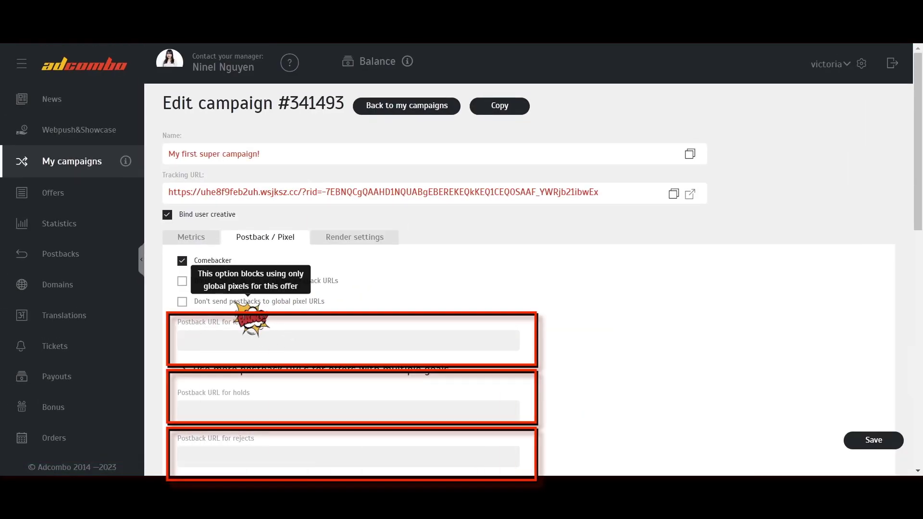
pyautogui.click(104, 205)
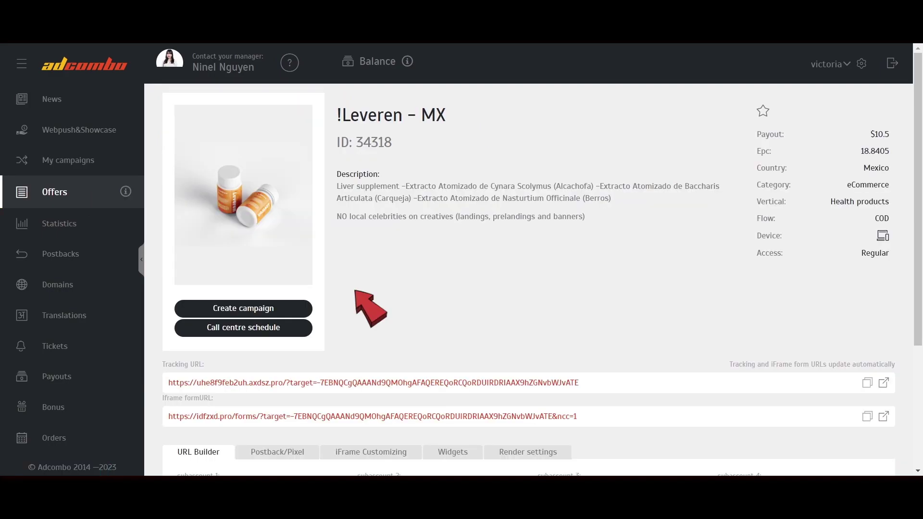
# - On the !Leveren – MX Postback/Pixel tab, tick 'Don't send postbacks to global pixel URLs'
pyautogui.scroll(-4, 356, 291)
pyautogui.click(301, 285)
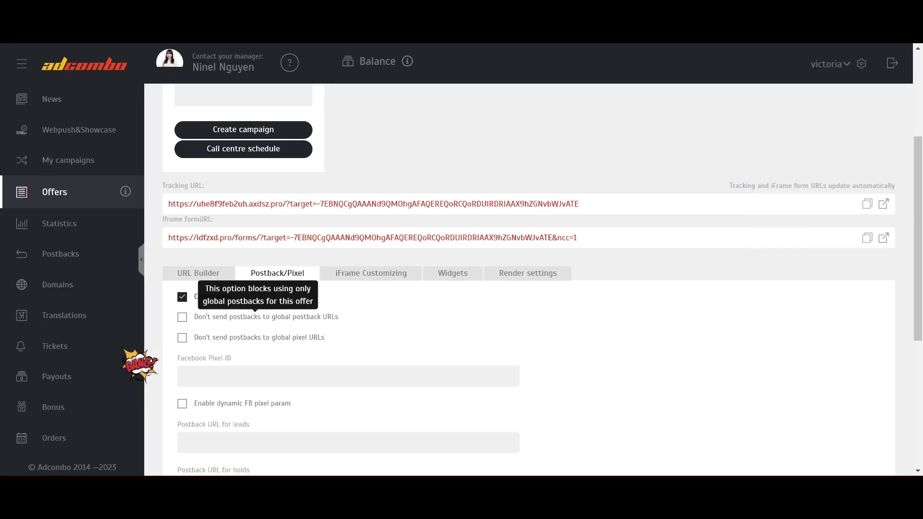
pyautogui.click(182, 338)
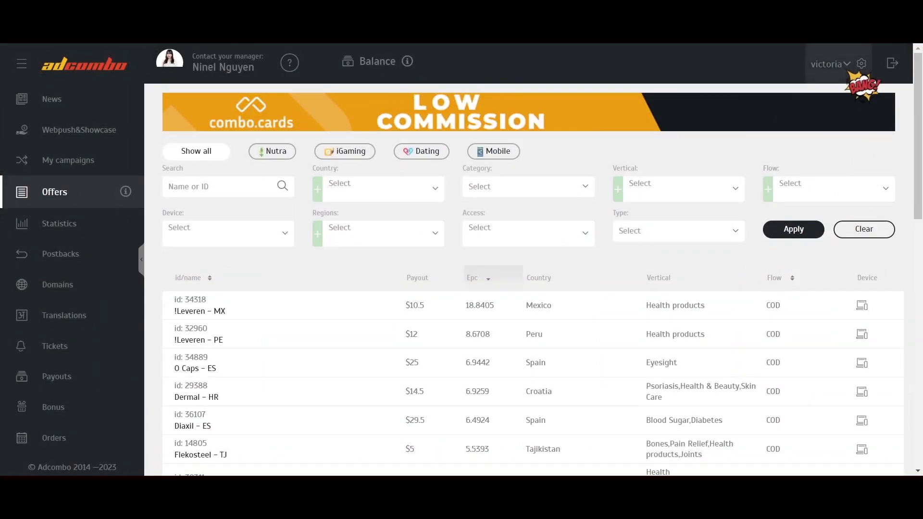
# - Visit the account settings from the account menu, then go back to the offers list
pyautogui.click(827, 64)
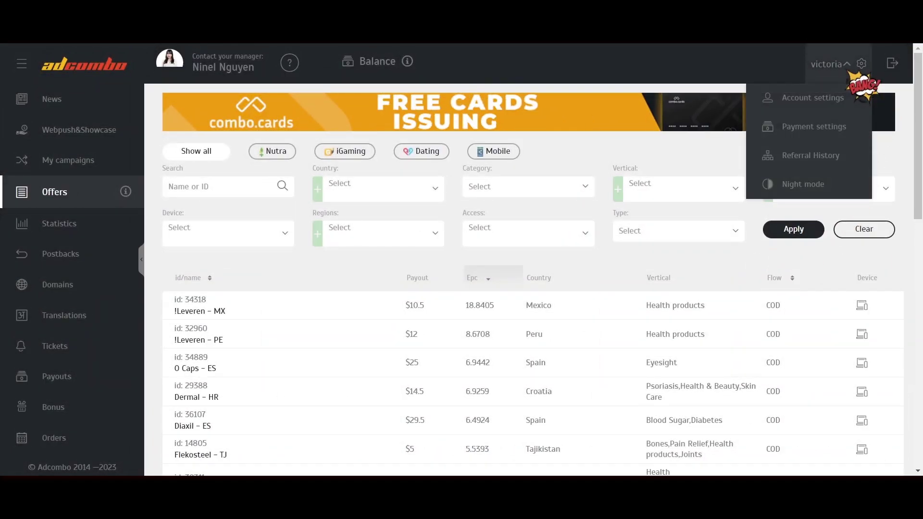
pyautogui.click(811, 95)
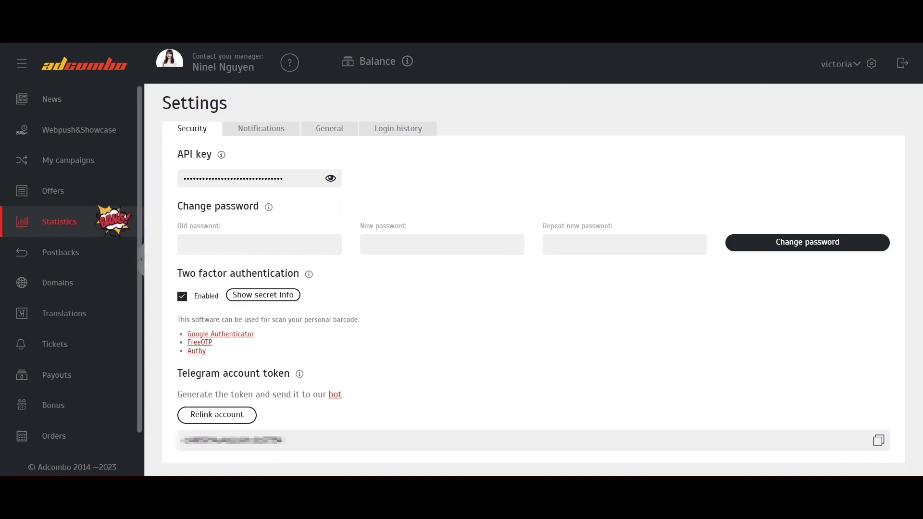
pyautogui.click(88, 191)
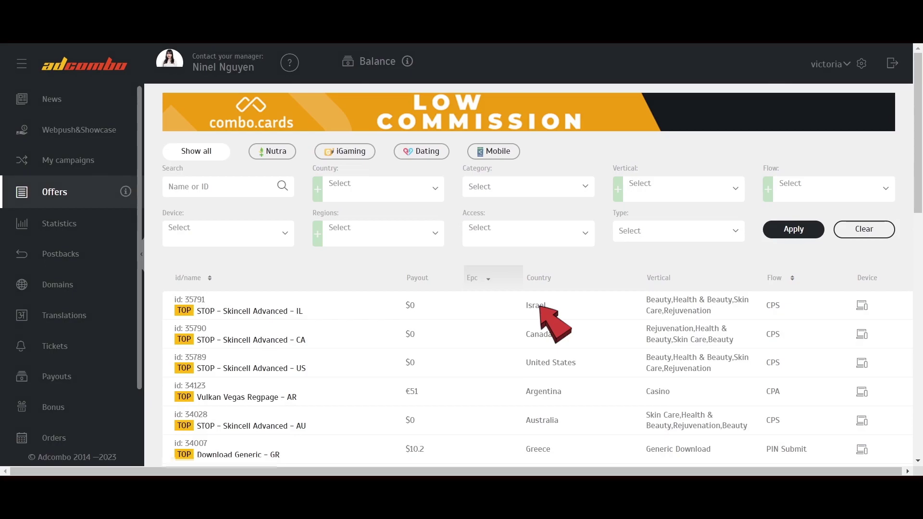
# - Filter the offers to Regular access and open the !Rechiol – BG offer
pyautogui.click(579, 236)
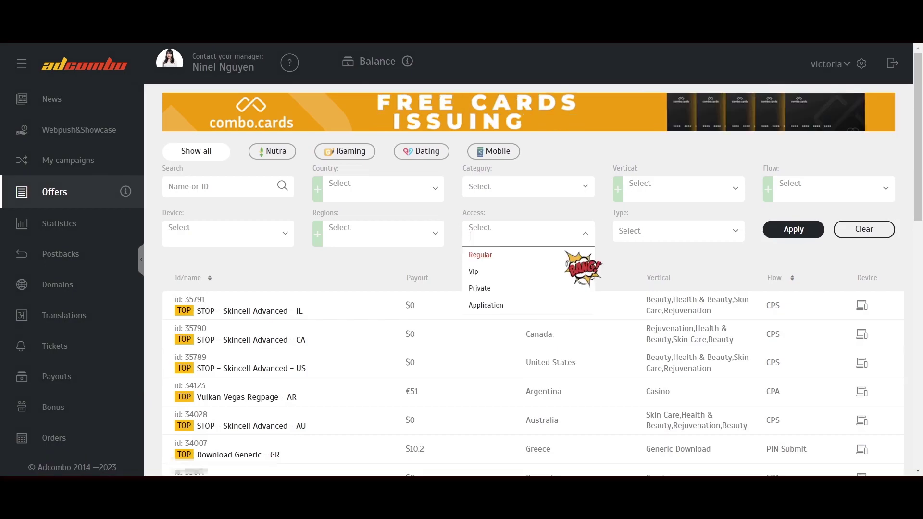
pyautogui.click(481, 255)
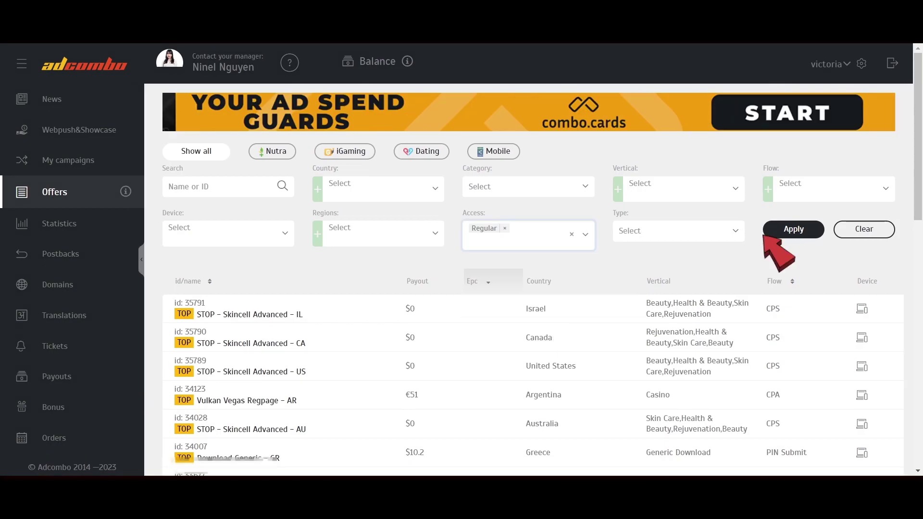
pyautogui.click(770, 233)
pyautogui.scroll(-2, 529, 288)
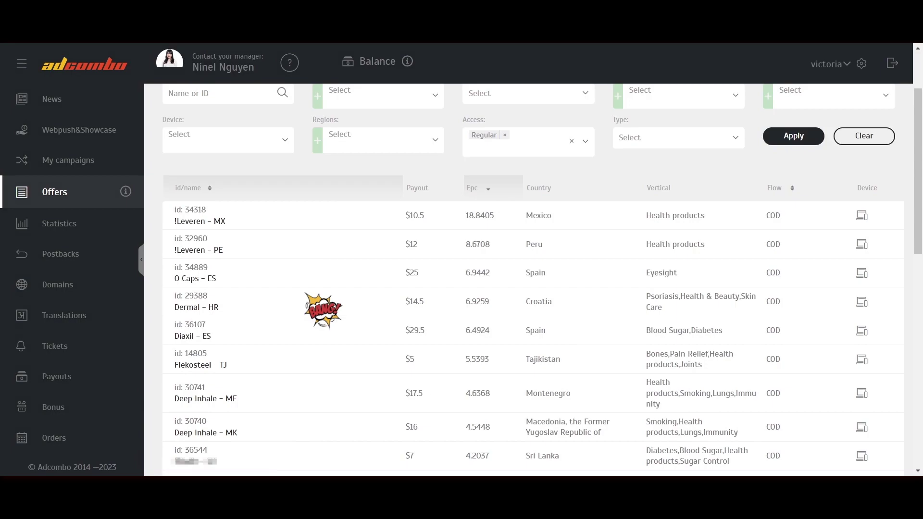
pyautogui.scroll(-4, 306, 294)
pyautogui.click(253, 342)
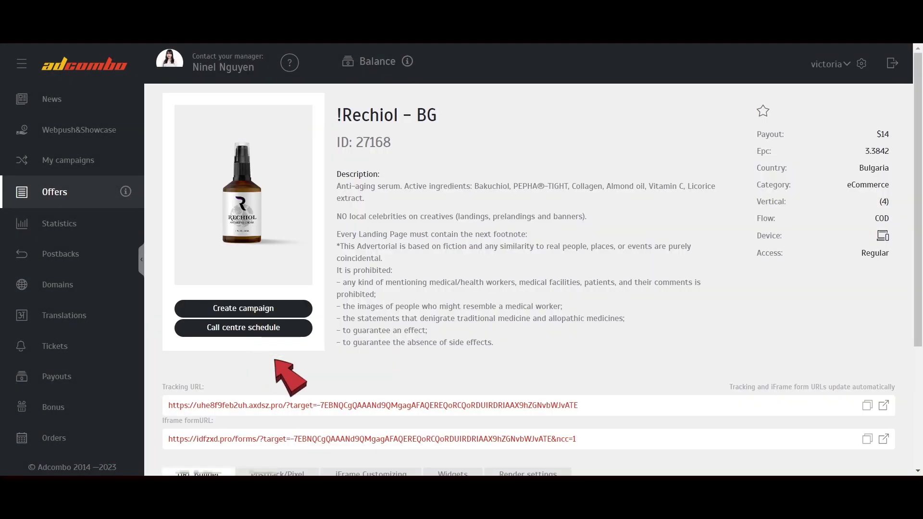
# - Show the !Rechiol – BG offer's Postback/Pixel tab, down to its pixel code fields
pyautogui.scroll(-2, 279, 370)
pyautogui.scroll(-2, 279, 370)
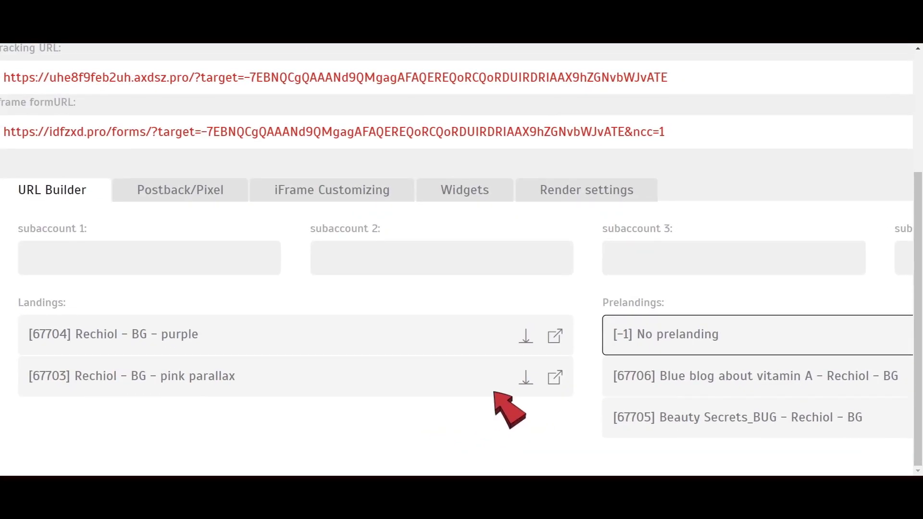
pyautogui.click(506, 366)
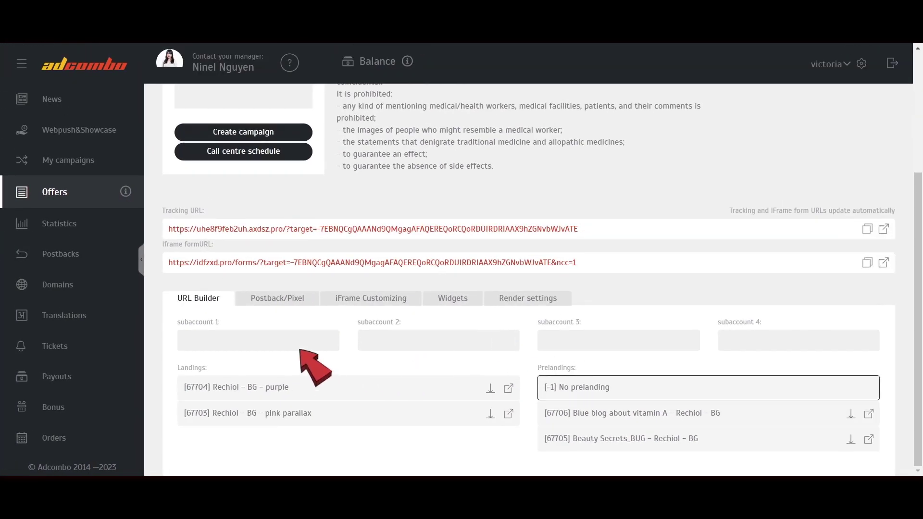
pyautogui.click(203, 198)
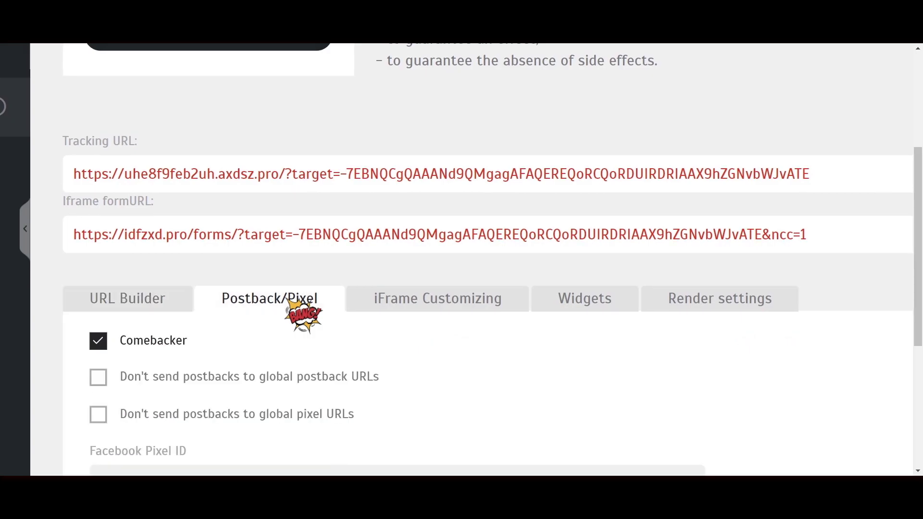
pyautogui.scroll(-6, 450, 351)
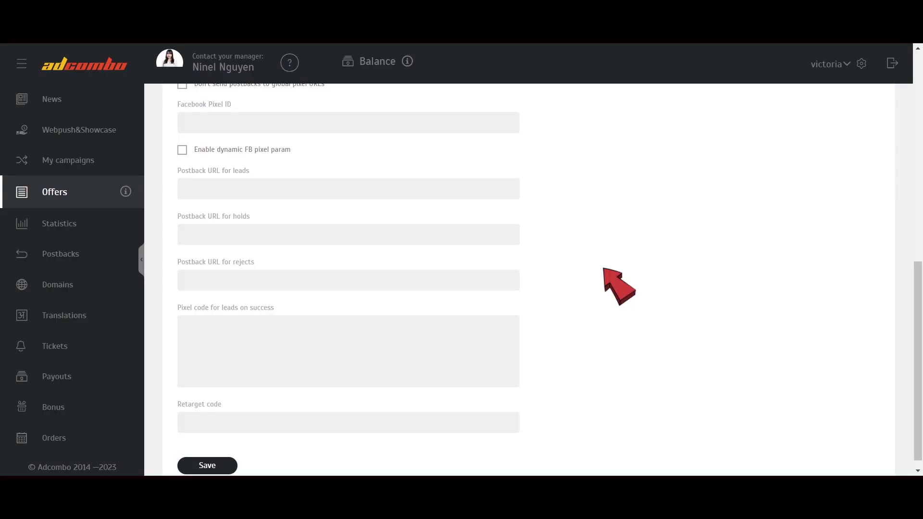
# - Paste the Facebook Pixel Code script into the 'Pixel code for leads on success' field
pyautogui.scroll(-1, 480, 355)
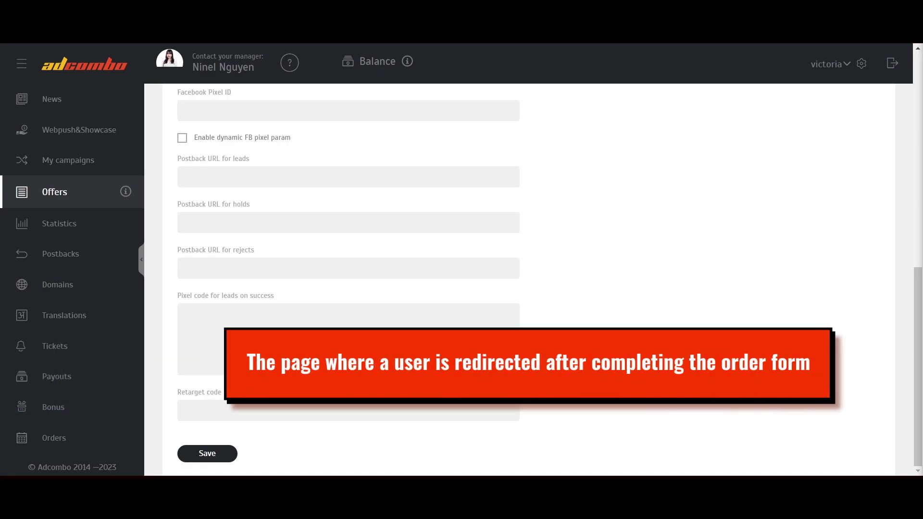
pyautogui.hotkey('ctrl', 'v')
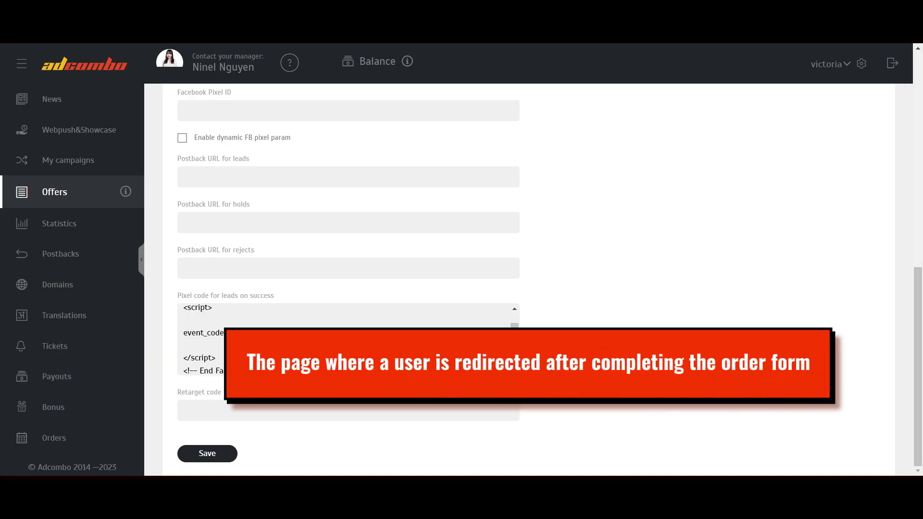
pyautogui.scroll(3, 346, 339)
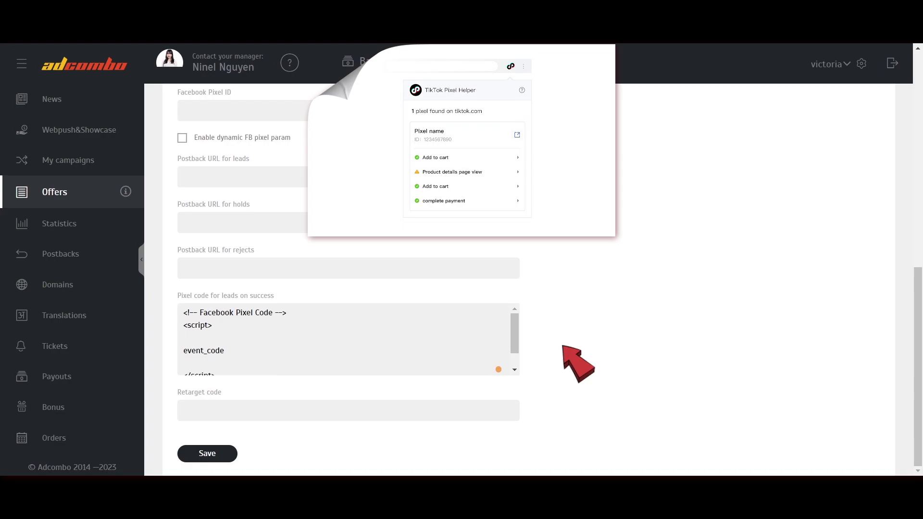
pyautogui.scroll(-1, 349, 339)
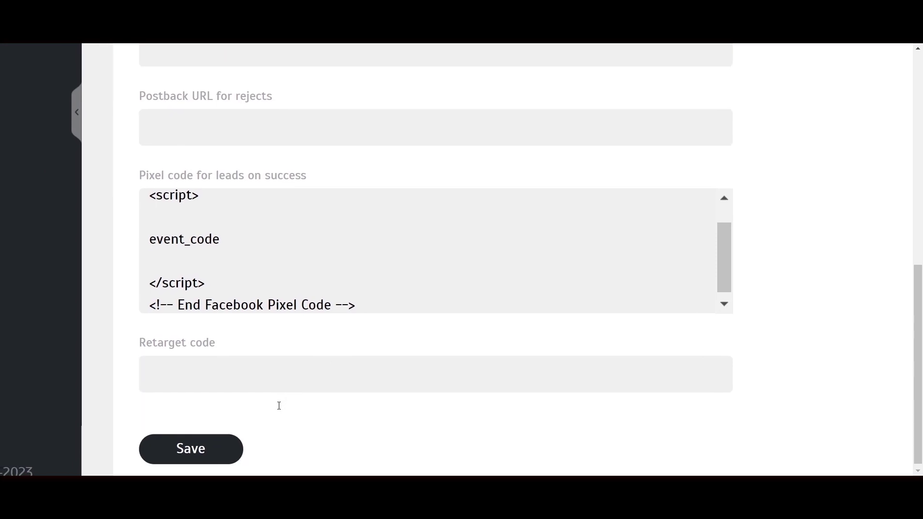
# - Paste the Facebook pixel code into the Retarget code field
pyautogui.click(299, 373)
pyautogui.write('<!-- Facebook Pixel Code --> <script>  event_code  </script> <!-- End Facebook Pixel Code -->')
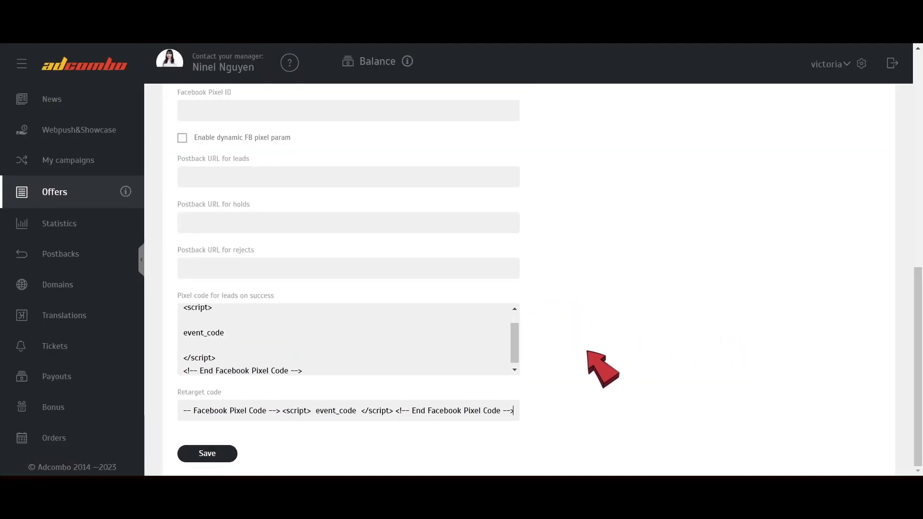
pyautogui.scroll(4, 529, 279)
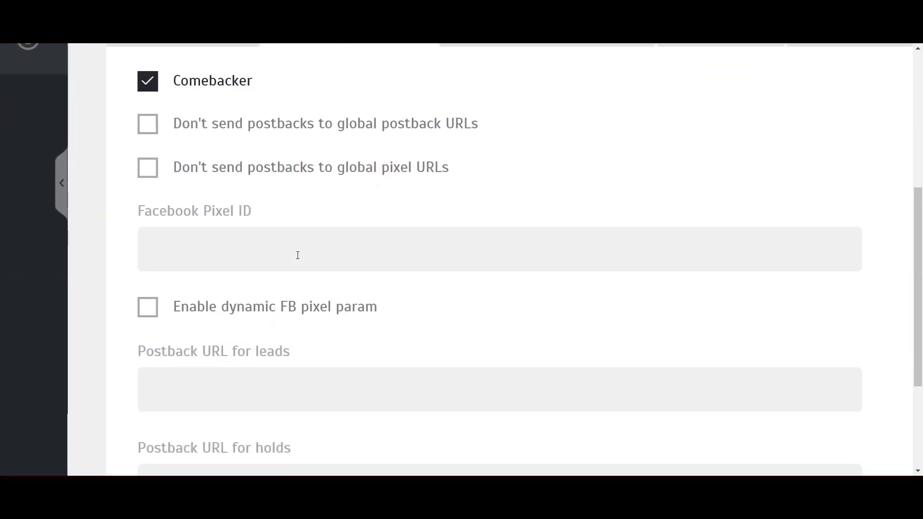
# - Set Facebook Pixel ID 12456 and enable the dynamic FB pixel parameter with value fbid=
pyautogui.click(298, 255)
pyautogui.write('12456')
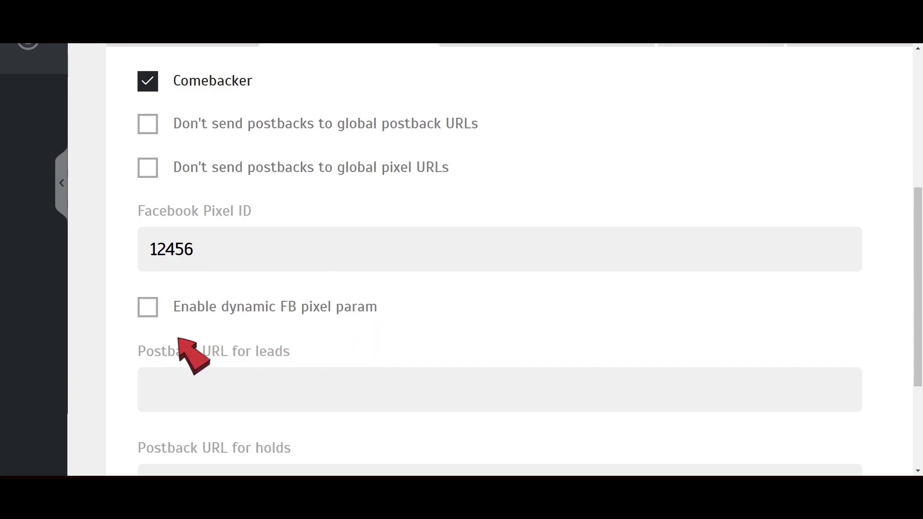
pyautogui.click(148, 307)
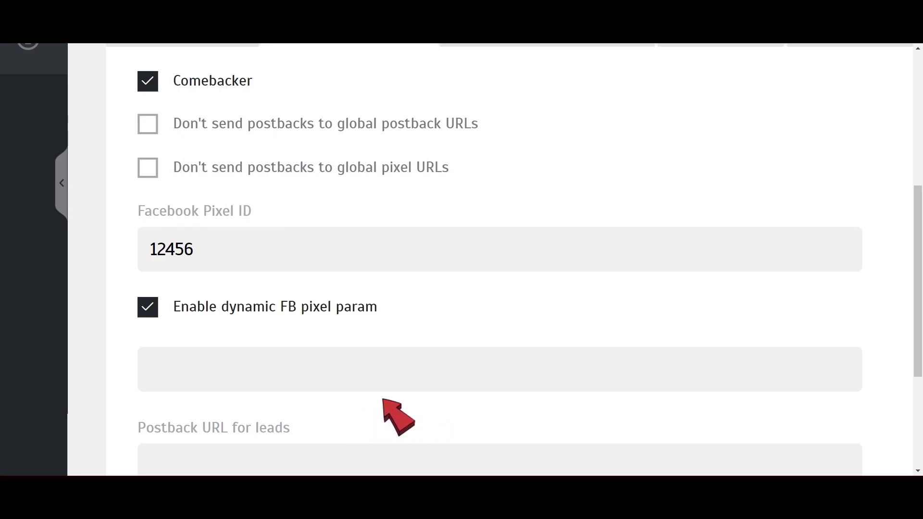
pyautogui.click(345, 378)
pyautogui.write('fbid=')
pyautogui.press('Escape')
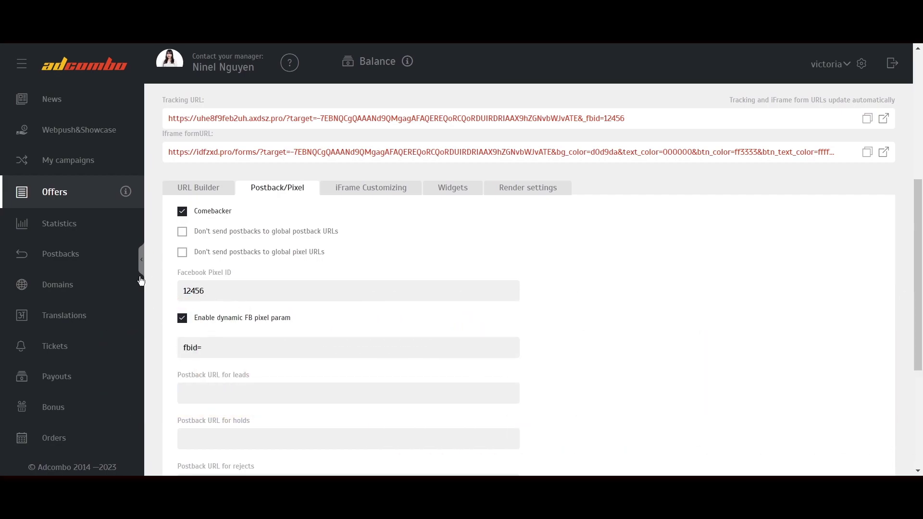
# - Paste the Facebook pixel code into the global pixel code field in Postbacks Settings
pyautogui.click(61, 254)
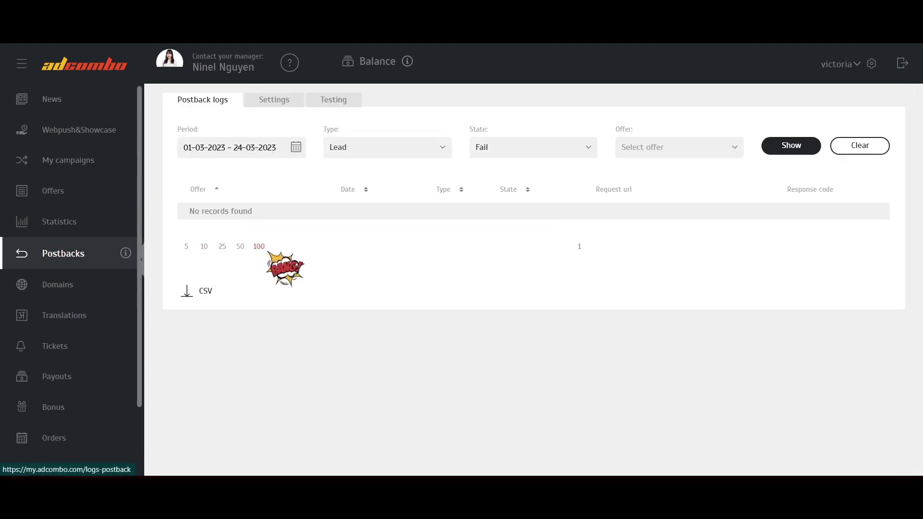
pyautogui.click(288, 100)
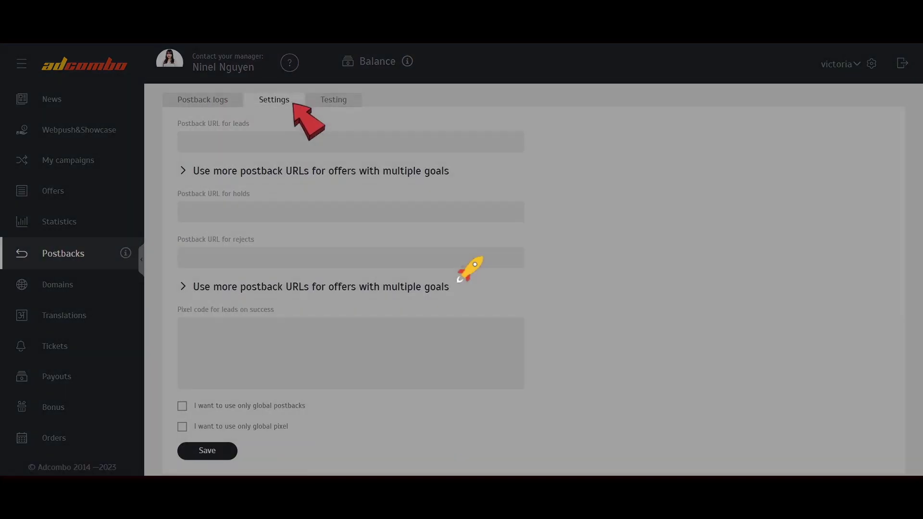
pyautogui.click(374, 343)
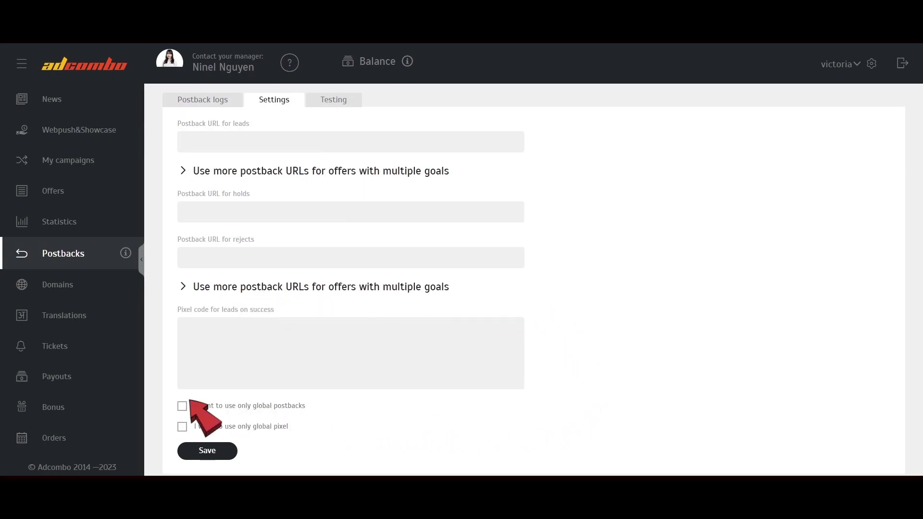
pyautogui.click(245, 360)
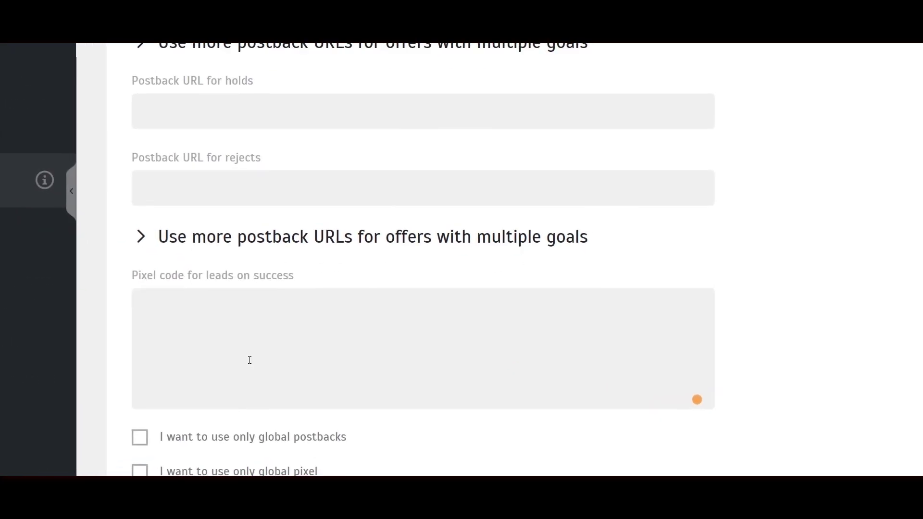
pyautogui.click(305, 307)
pyautogui.hotkey('ctrl', 'v')
pyautogui.scroll(2, 324, 342)
pyautogui.scroll(-3, 324, 343)
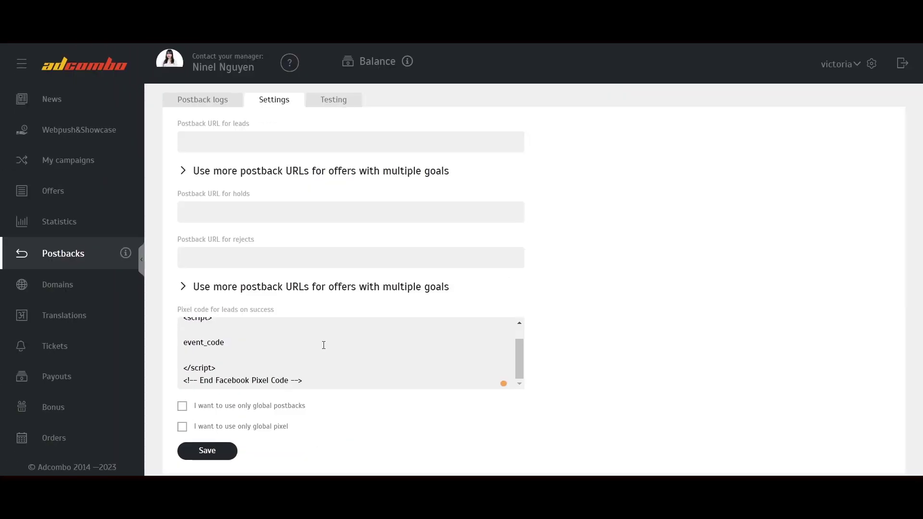
pyautogui.scroll(3, 323, 345)
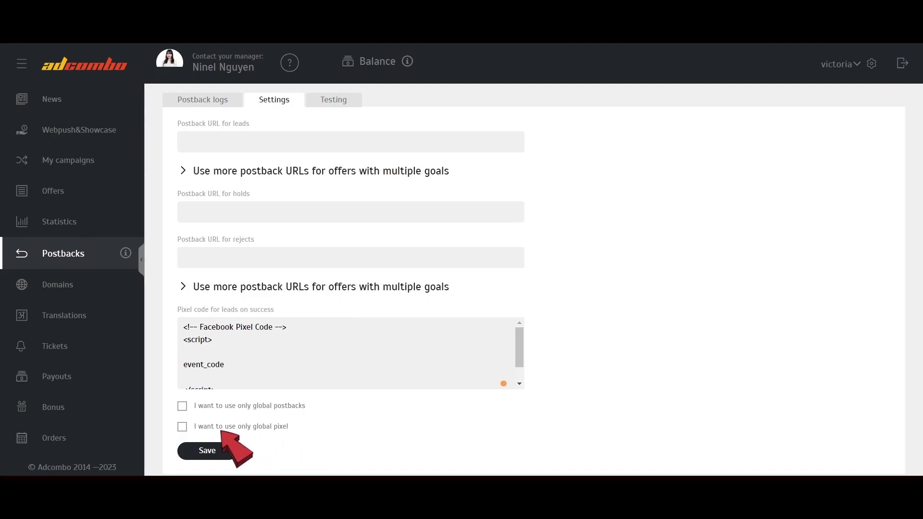
# - Tick 'I want to use only global pixel' and go back to the !Rechiol – BG offer
pyautogui.click(183, 428)
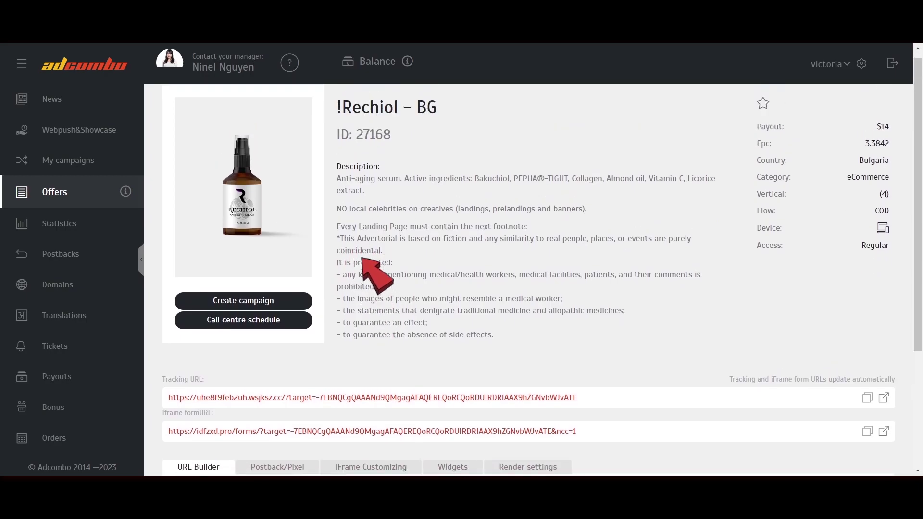
pyautogui.scroll(-3, 364, 260)
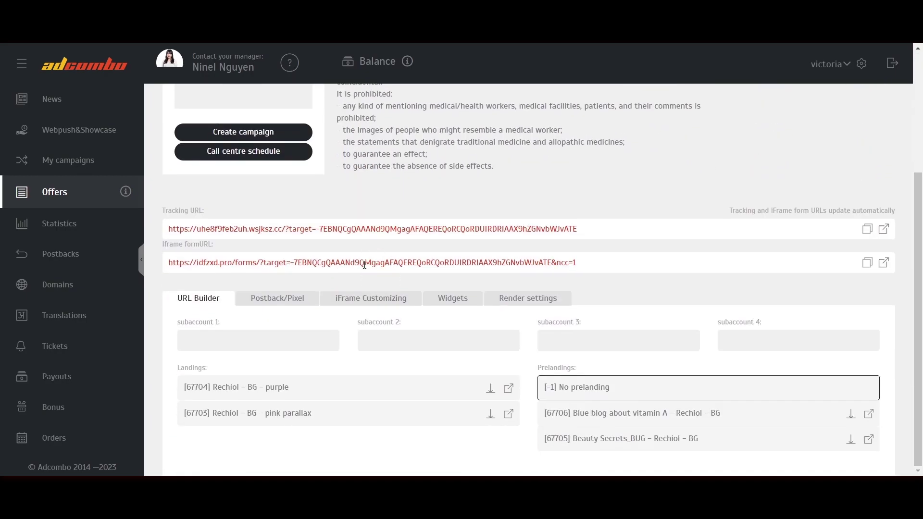
pyautogui.click(363, 330)
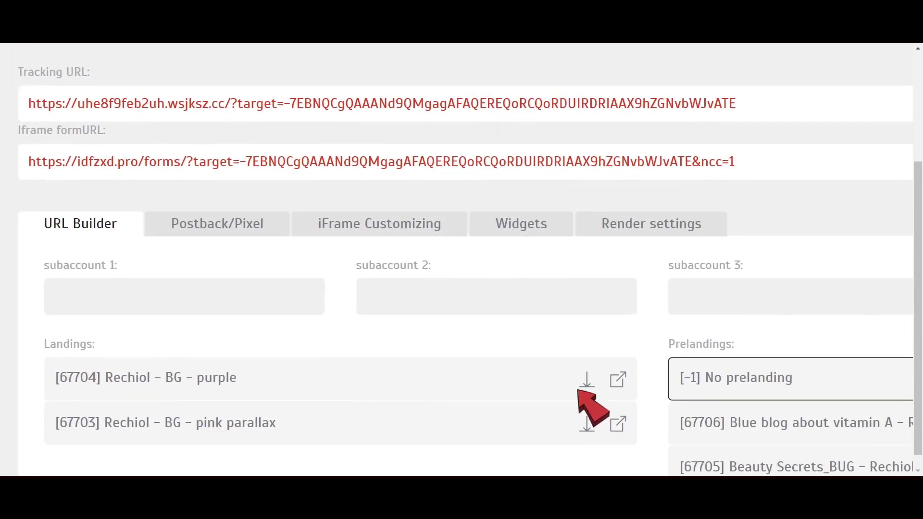
# - Download the [67704] Rechiol – BG – purple landing from the URL Builder tab
pyautogui.click(490, 388)
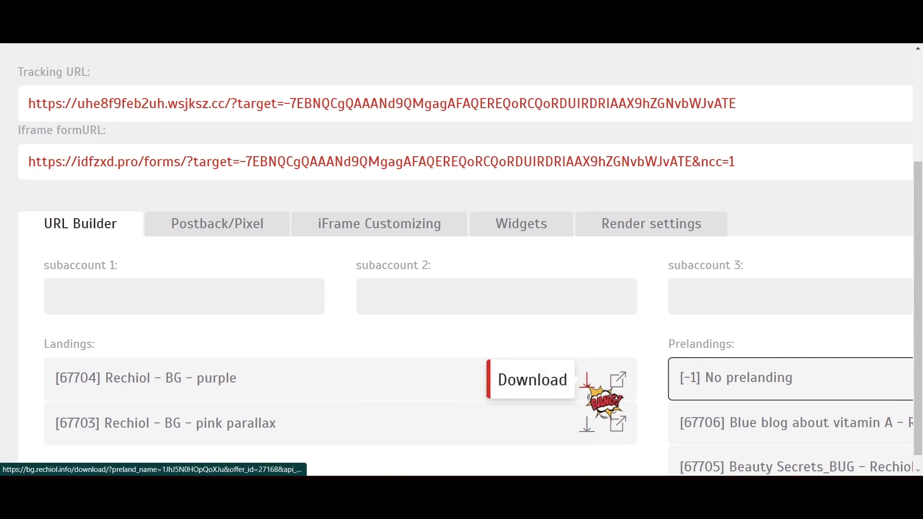